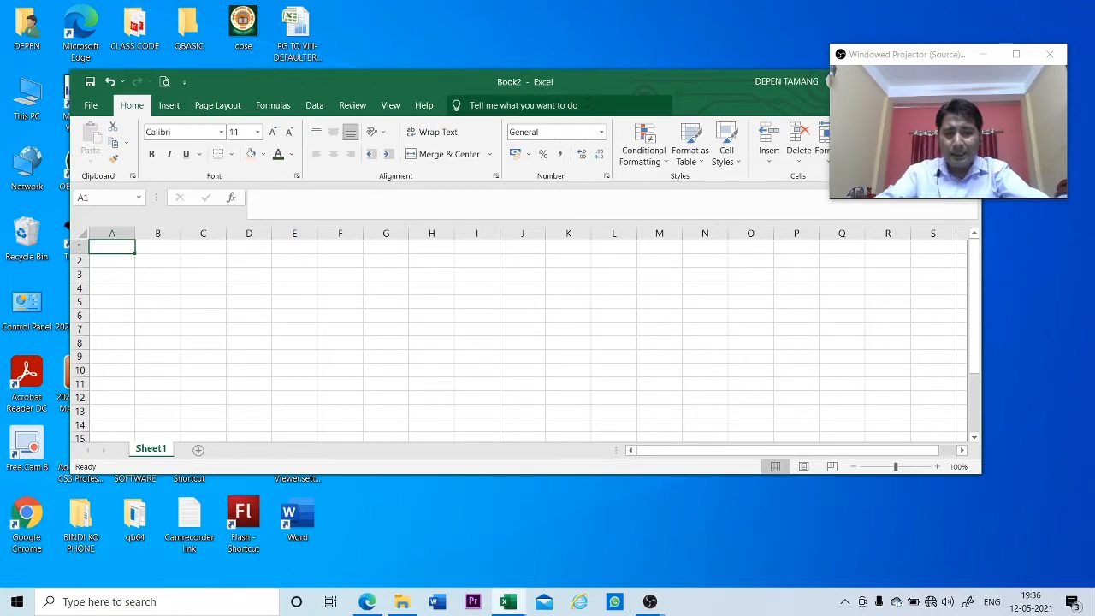
Step: Close the blank Book2 workbook and bring up the ARITHMETIC OPERATORS workbook
{"action": "left_click_drag", "start_coordinate": [591, 90], "coordinate": [569, 238]}
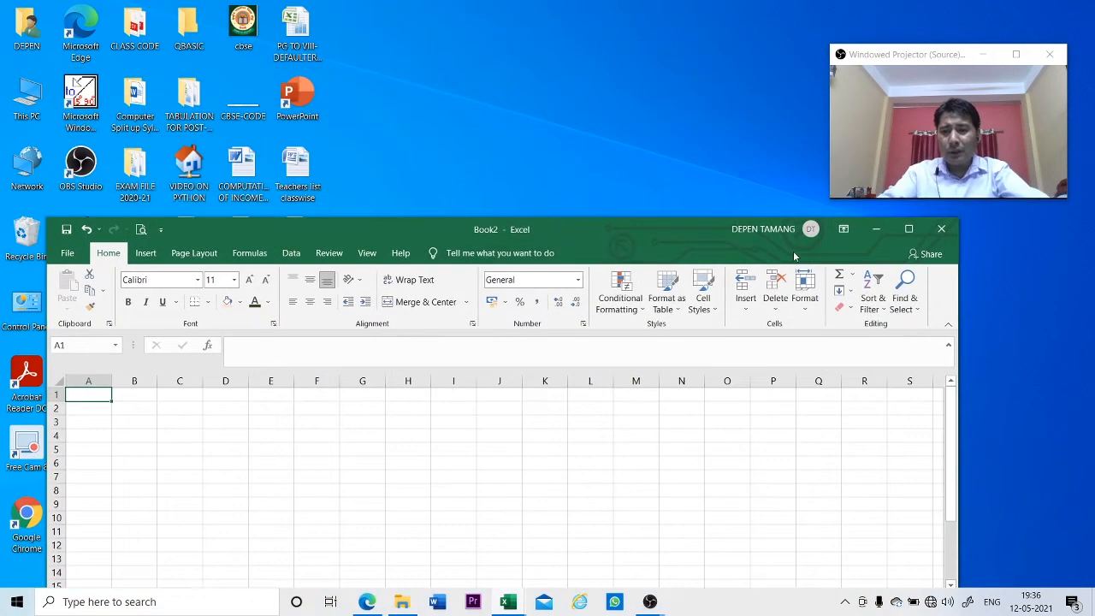
{"action": "left_click", "coordinate": [940, 230]}
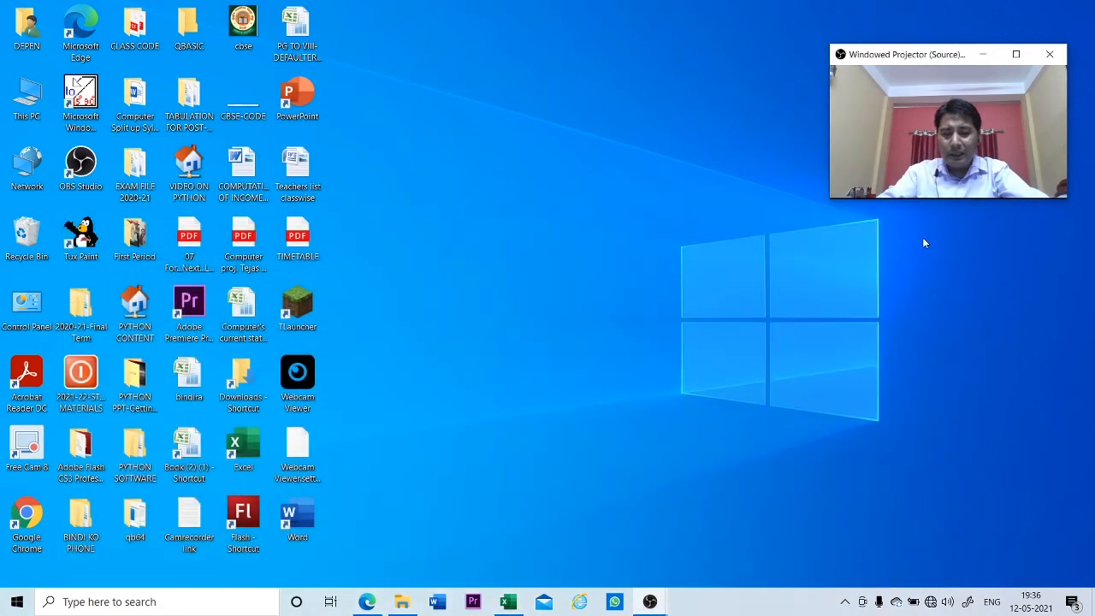
{"action": "left_click", "coordinate": [512, 603]}
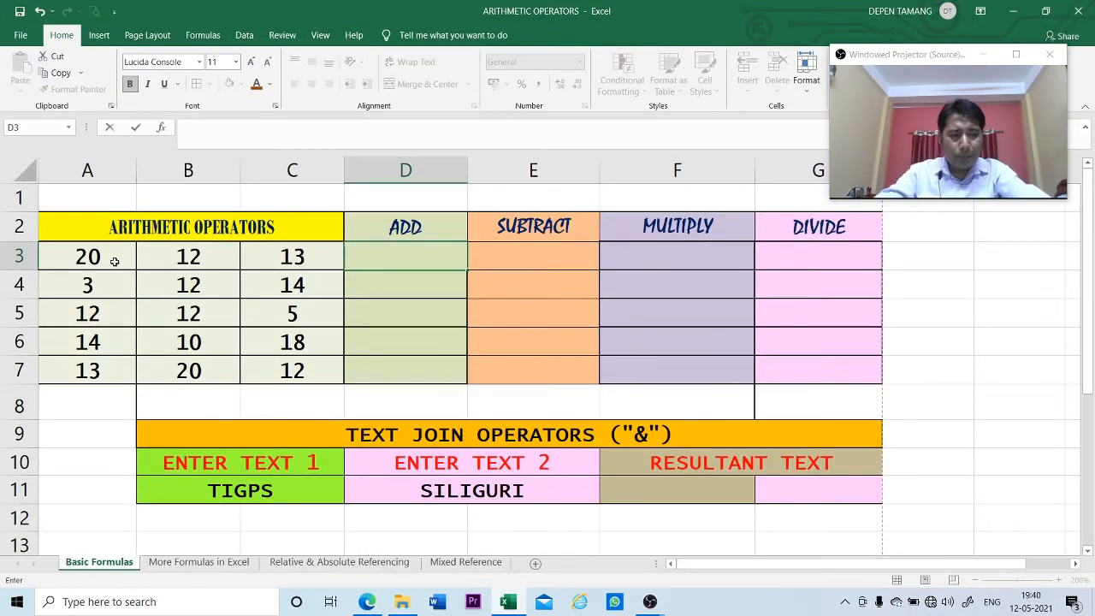
{"action": "left_click", "coordinate": [111, 257]}
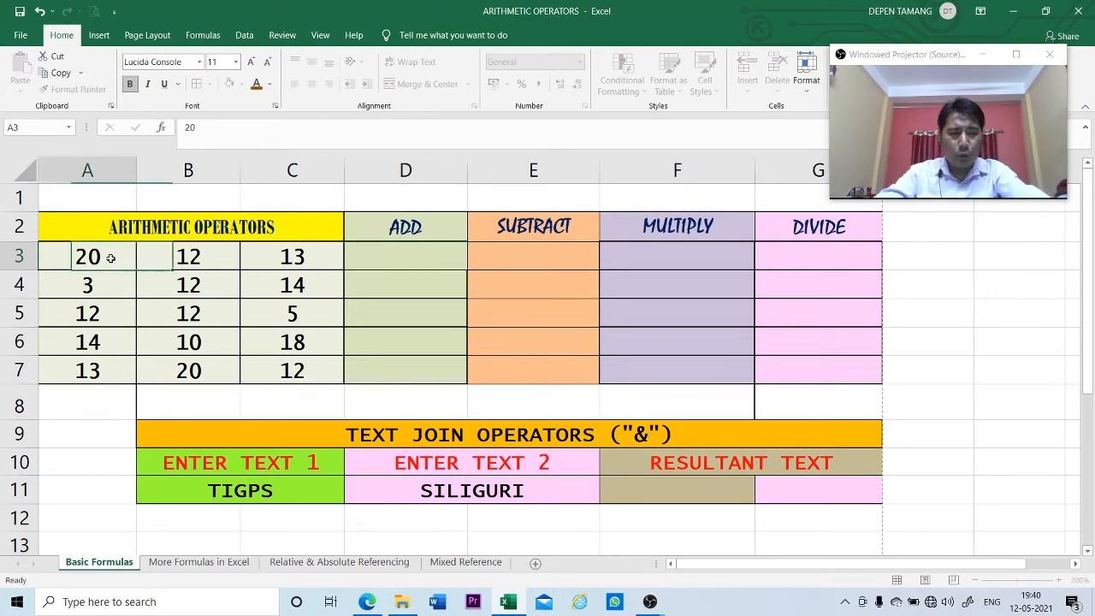
{"action": "left_click", "coordinate": [175, 258]}
{"action": "left_click", "coordinate": [271, 259]}
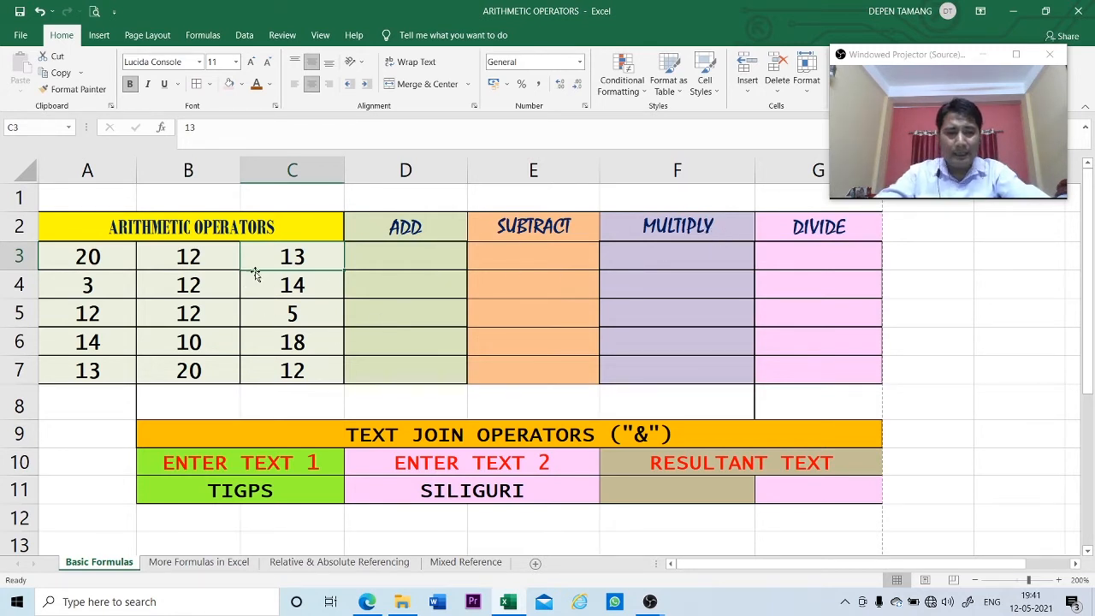
Step: Enter the formula =A3+B3+C3 in cell D3 under ADD and reselect the cell to check it
{"action": "left_click", "coordinate": [399, 258]}
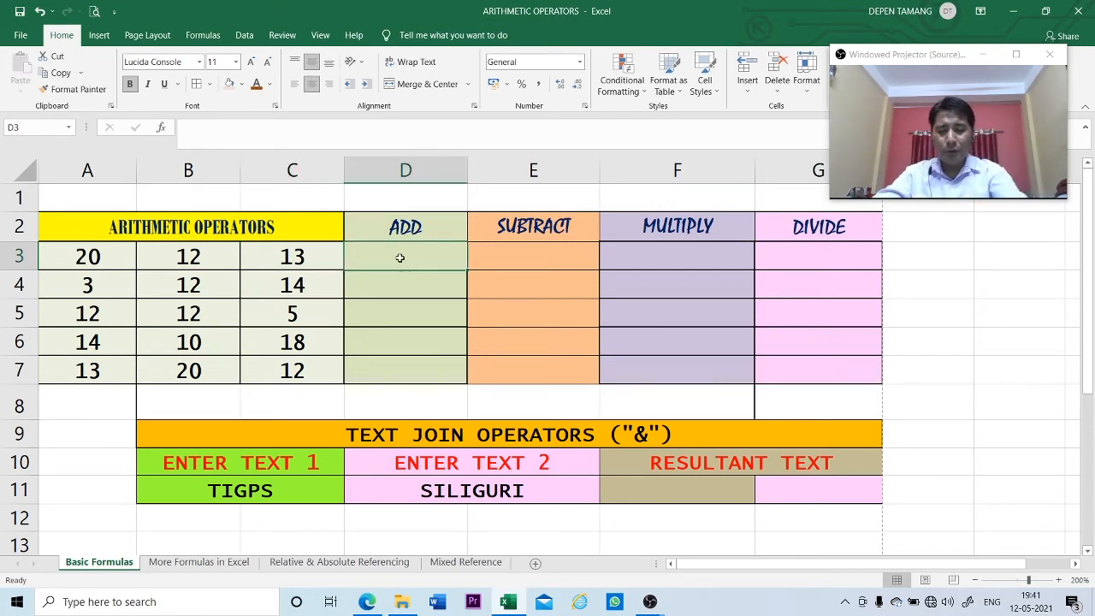
{"action": "type", "text": "="}
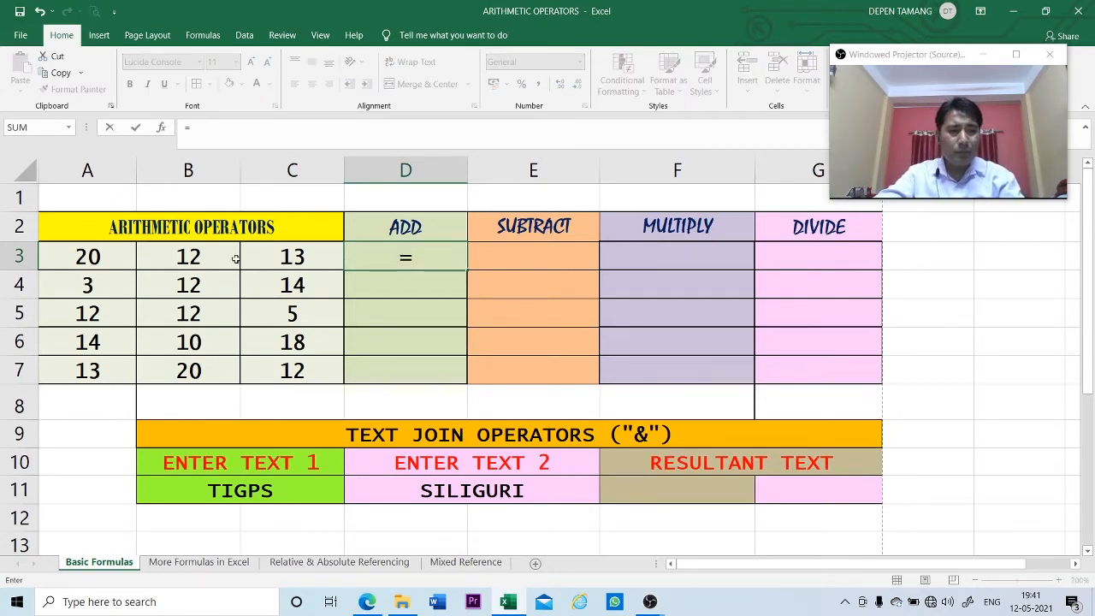
{"action": "left_click", "coordinate": [92, 258]}
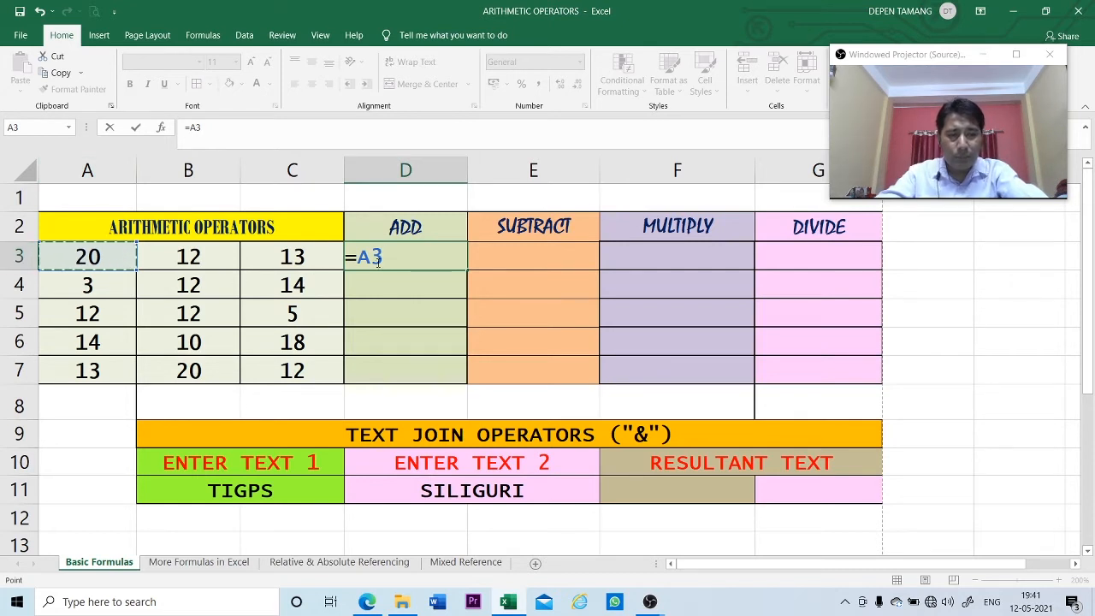
{"action": "type", "text": "+"}
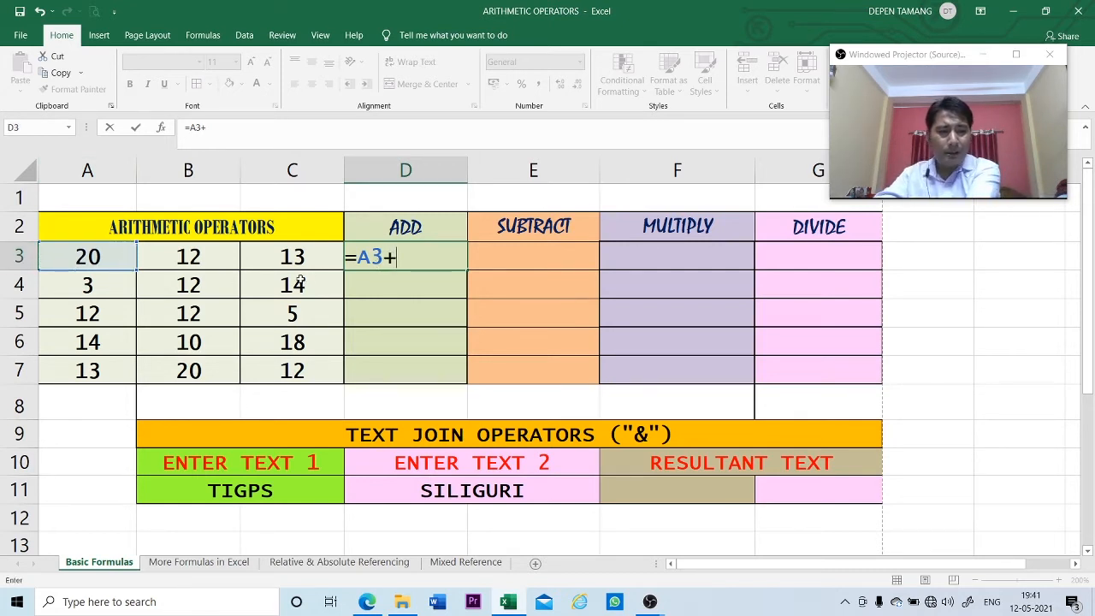
{"action": "left_click", "coordinate": [201, 259]}
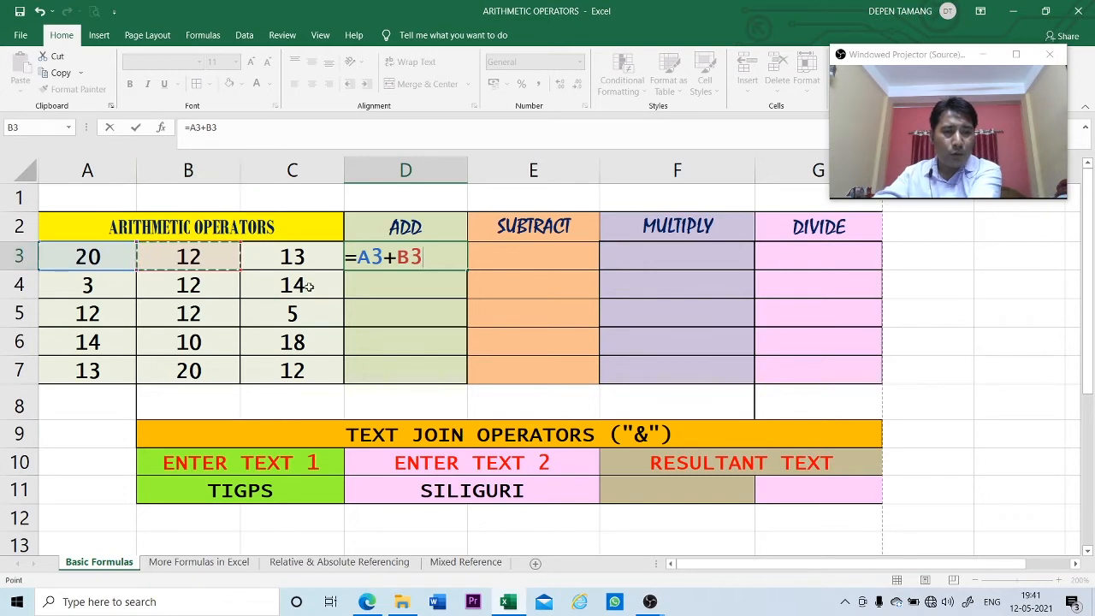
{"action": "type", "text": "+"}
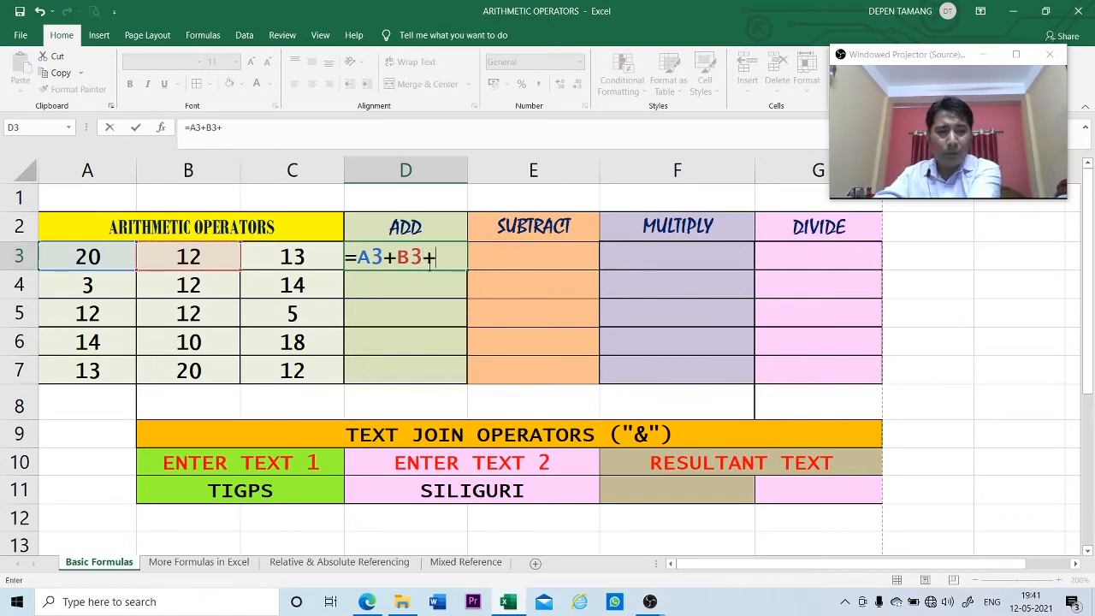
{"action": "left_click", "coordinate": [292, 256]}
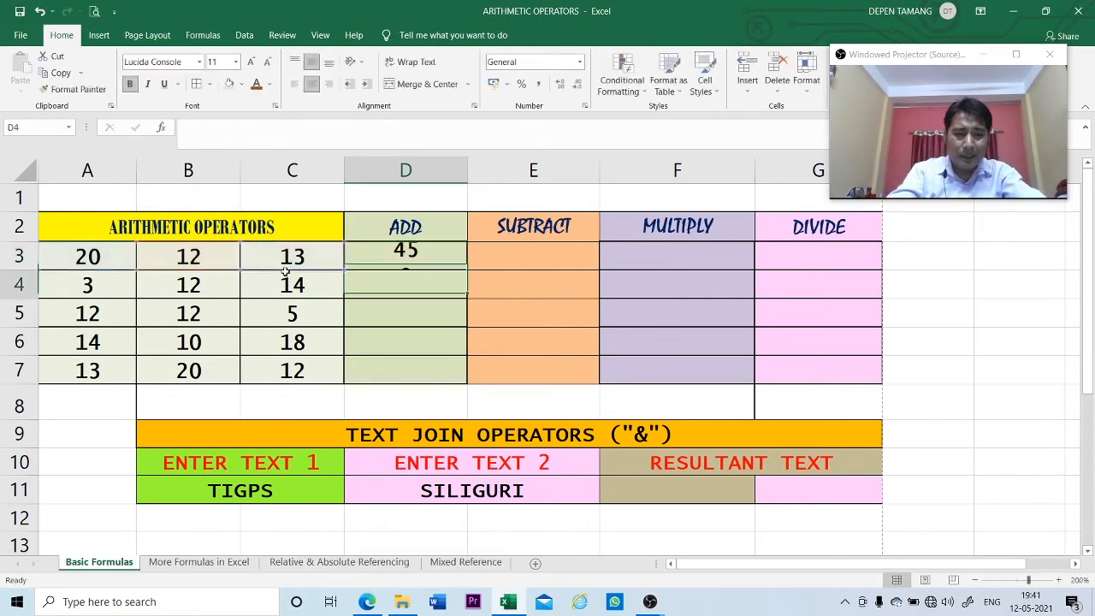
{"action": "key", "text": "Return"}
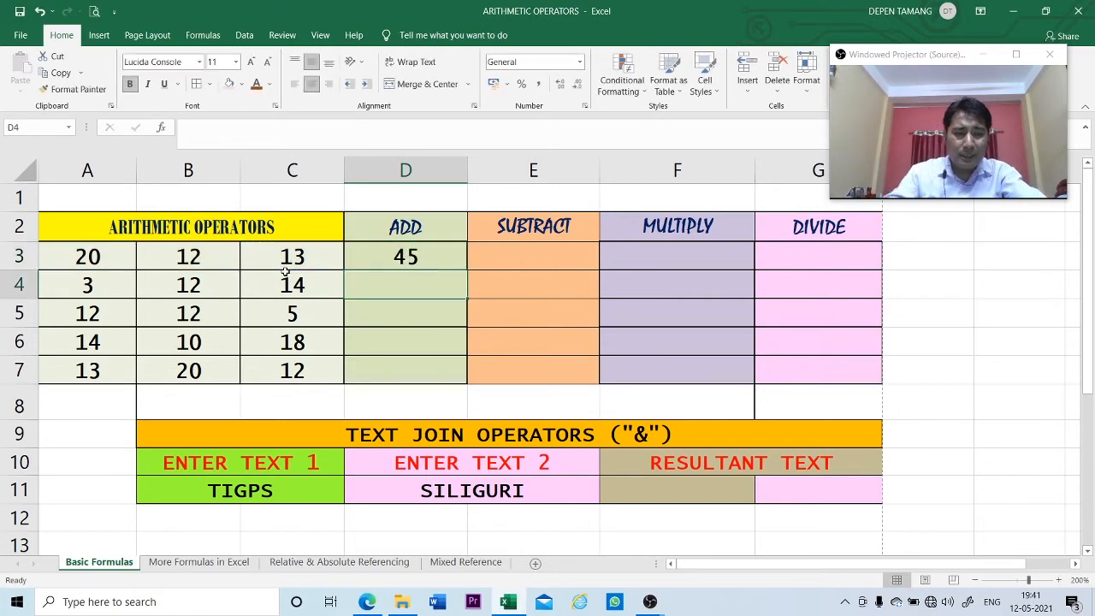
{"action": "left_click", "coordinate": [382, 257]}
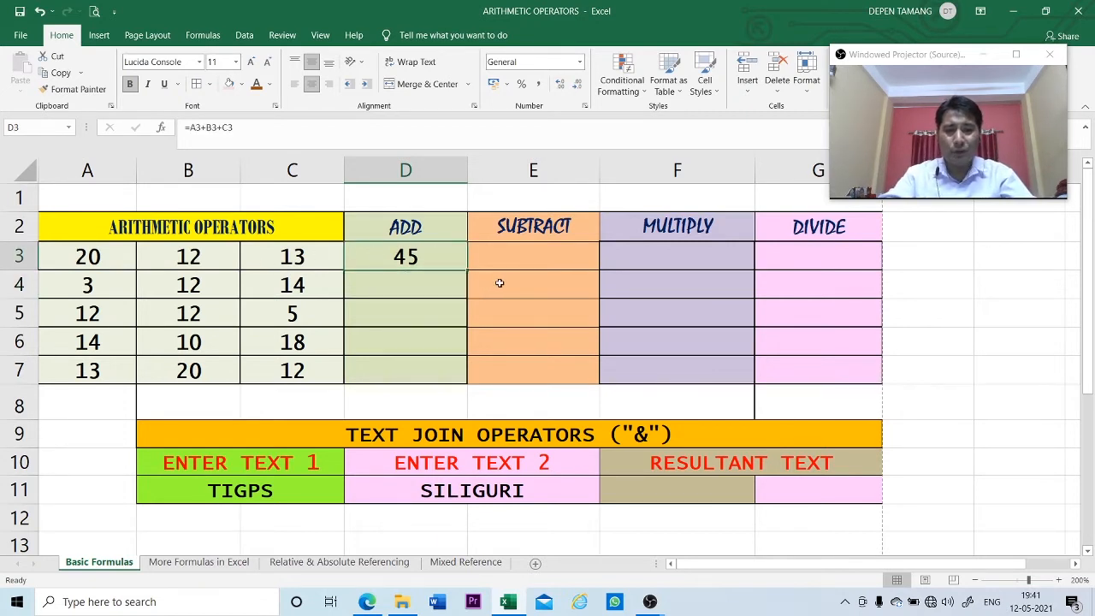
Step: Enter the formula =A3-B3-C3 in cell E3 under SUBTRACT
{"action": "left_click", "coordinate": [522, 257]}
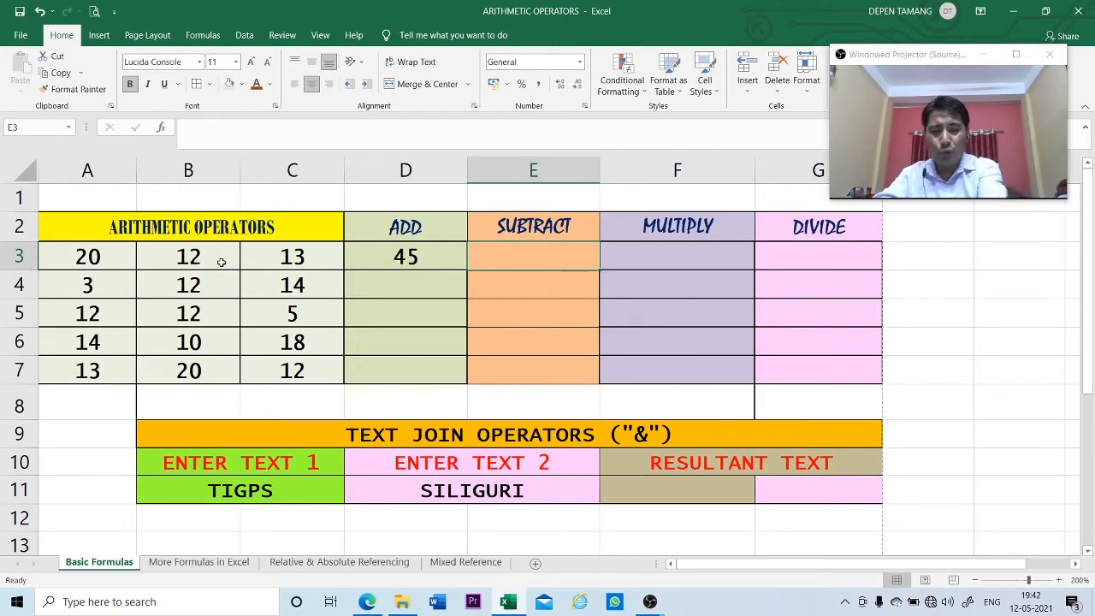
{"action": "type", "text": "="}
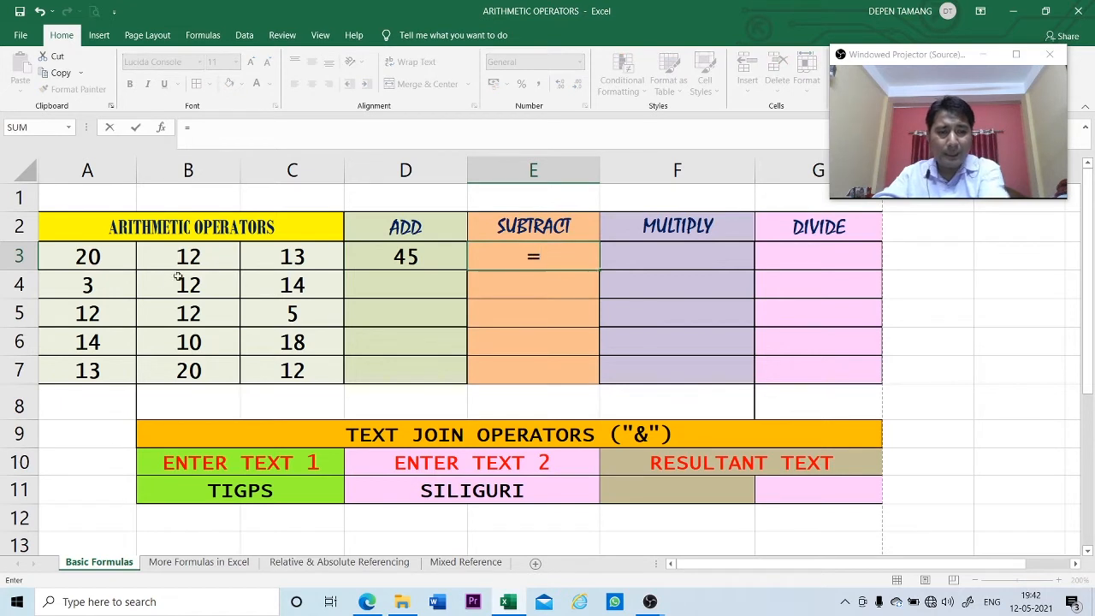
{"action": "left_click", "coordinate": [108, 261]}
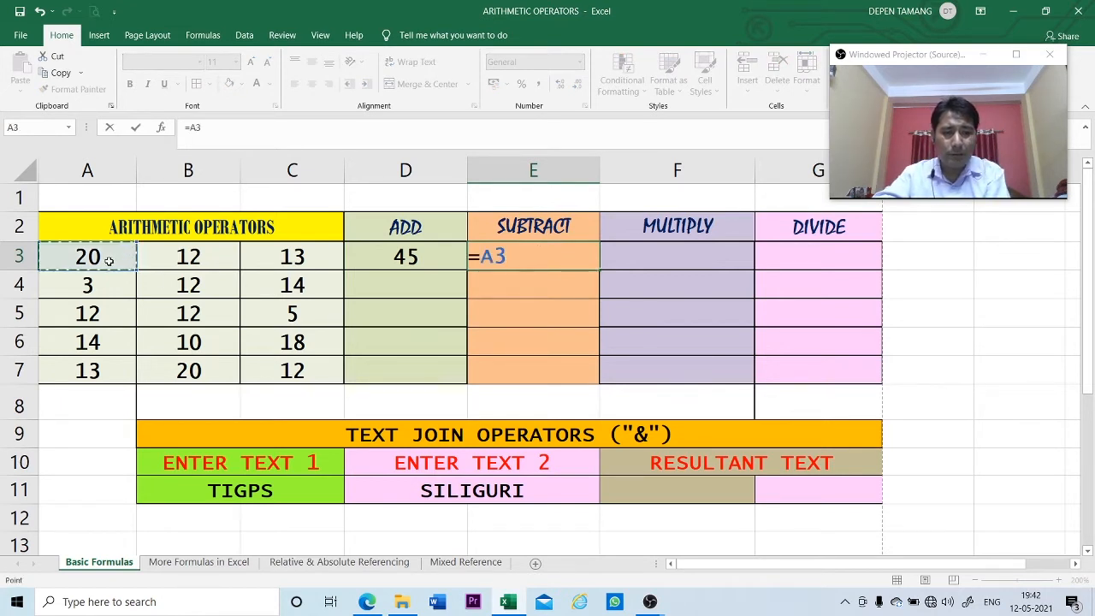
{"action": "type", "text": "-"}
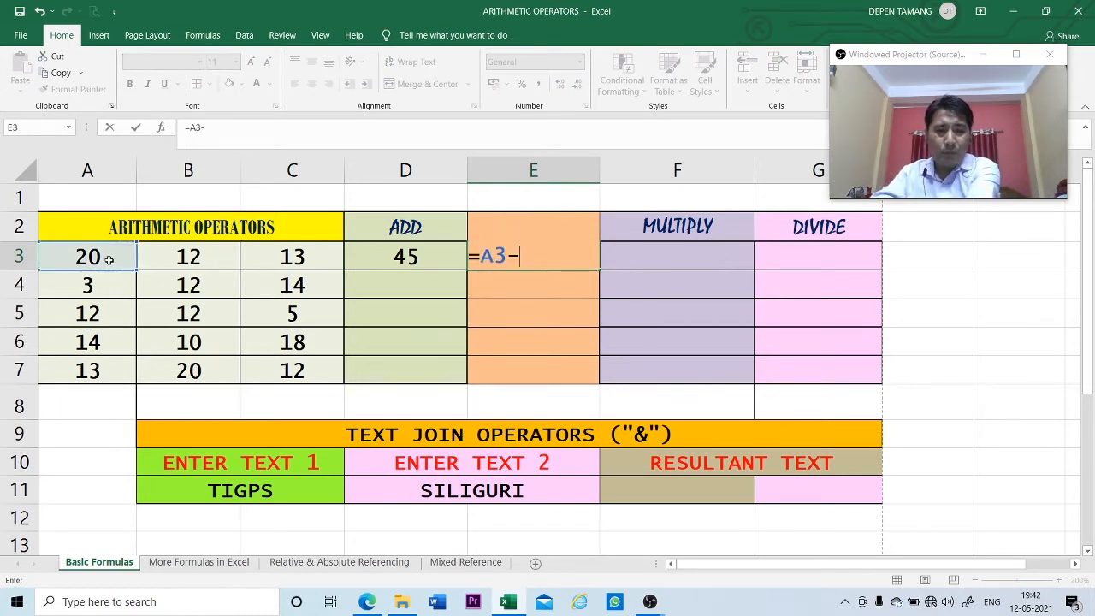
{"action": "left_click", "coordinate": [171, 261]}
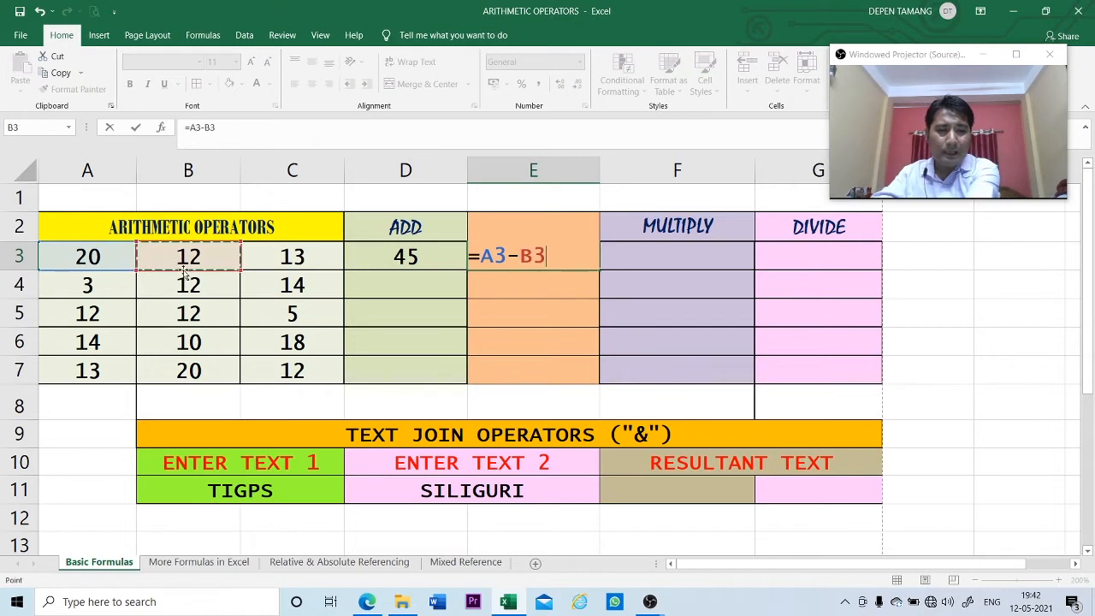
{"action": "type", "text": "-"}
{"action": "left_click", "coordinate": [283, 260]}
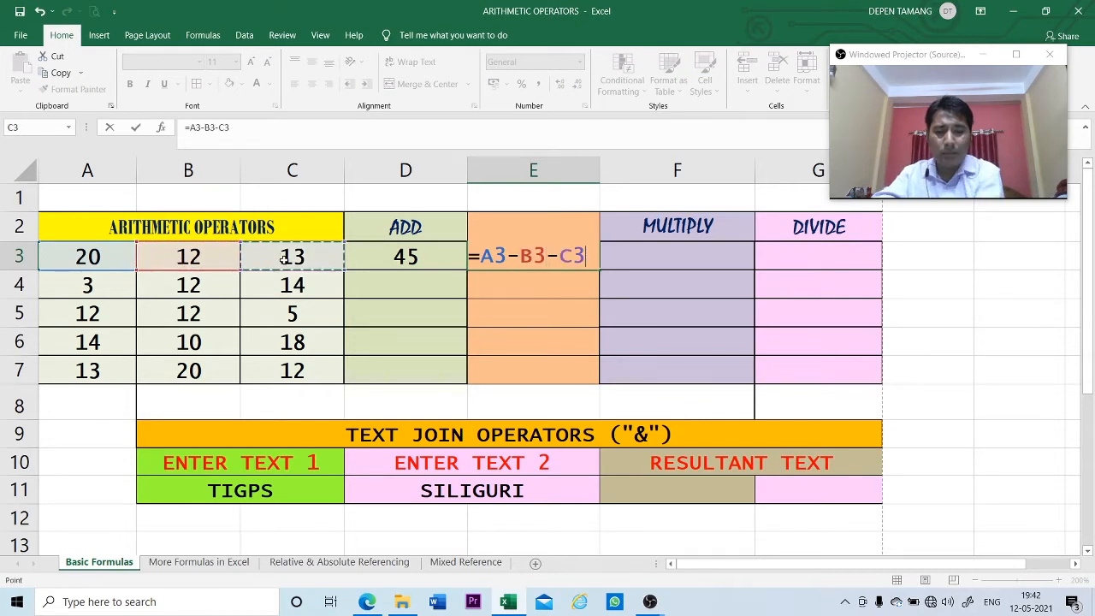
{"action": "key", "text": "Return"}
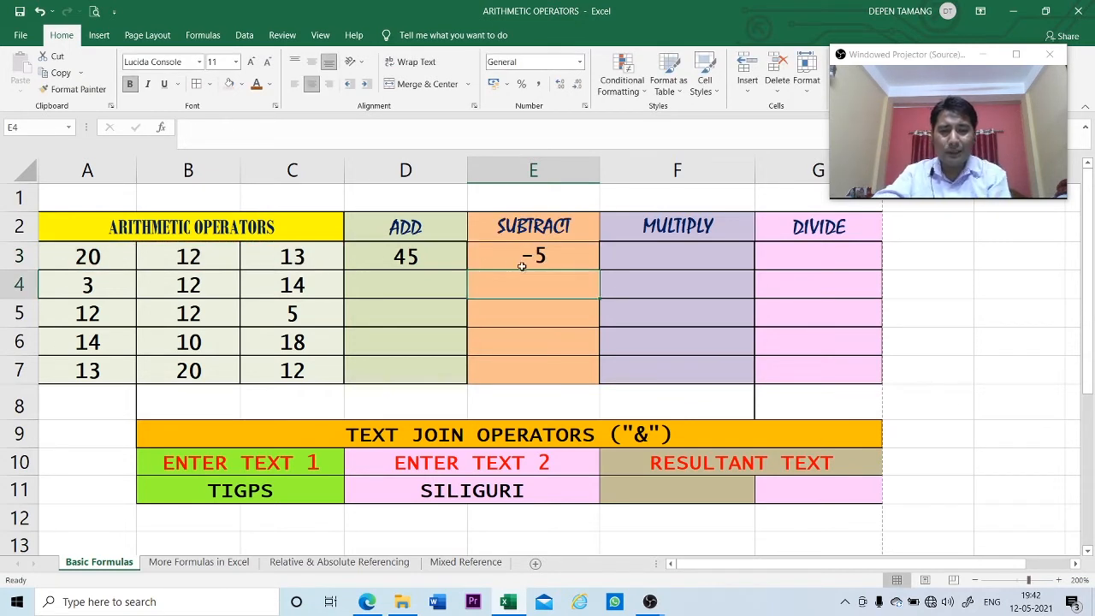
Step: Enter the formula =A3*B3*C3 in cell F3 under MULTIPLY
{"action": "left_click", "coordinate": [643, 259]}
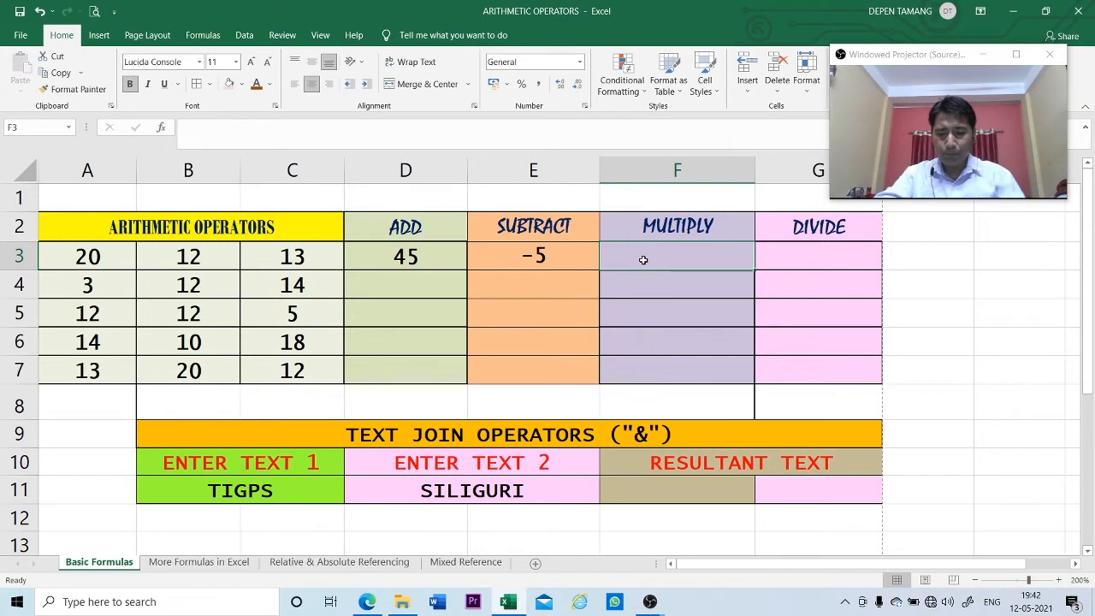
{"action": "type", "text": "="}
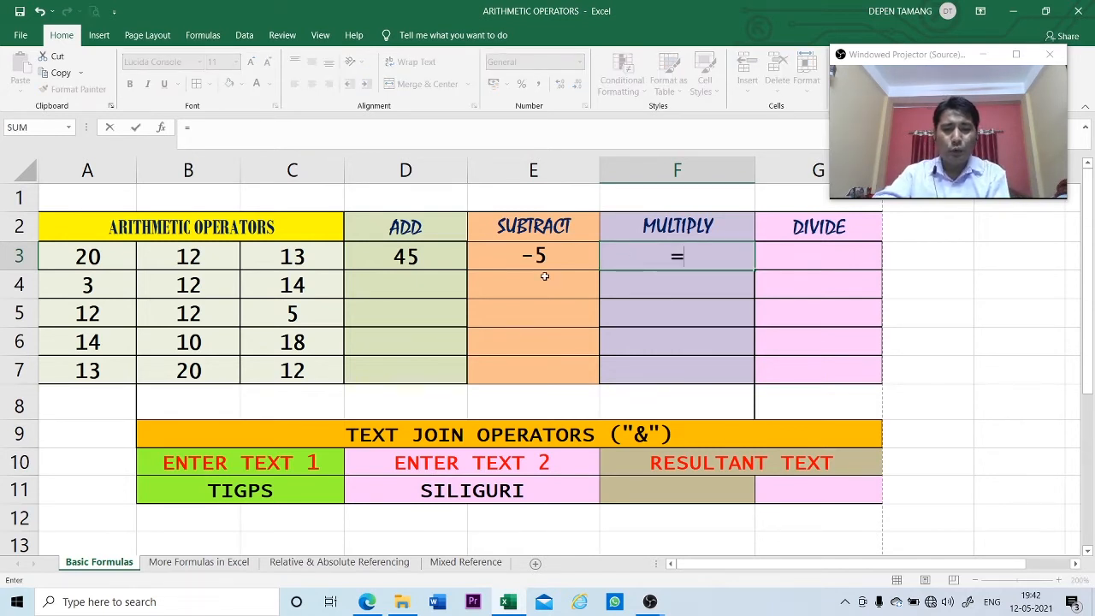
{"action": "left_click", "coordinate": [99, 261]}
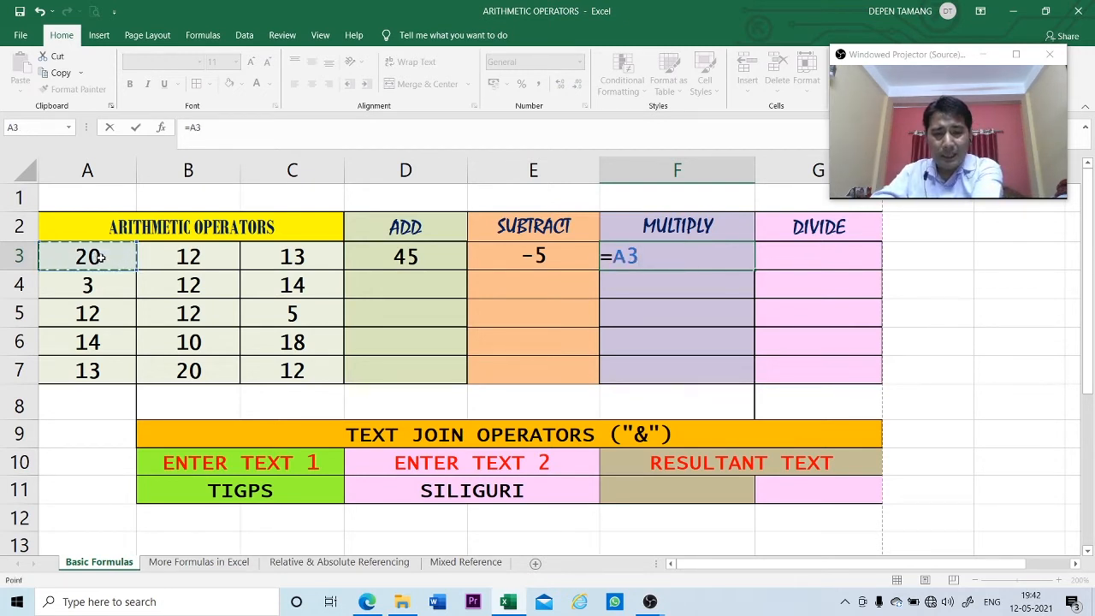
{"action": "type", "text": "*"}
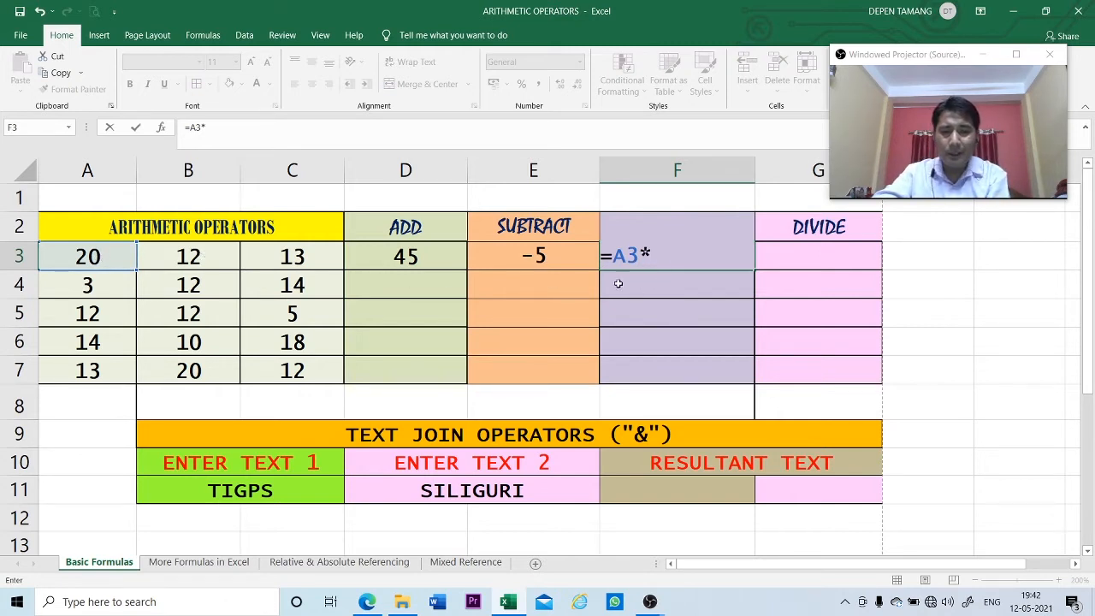
{"action": "left_click", "coordinate": [211, 258]}
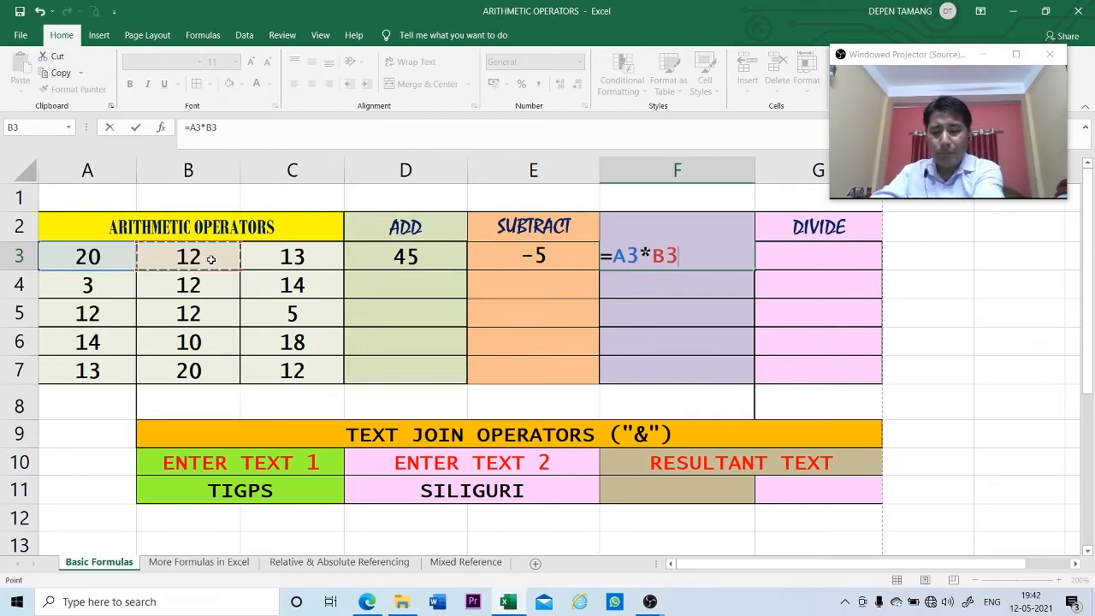
{"action": "type", "text": "*"}
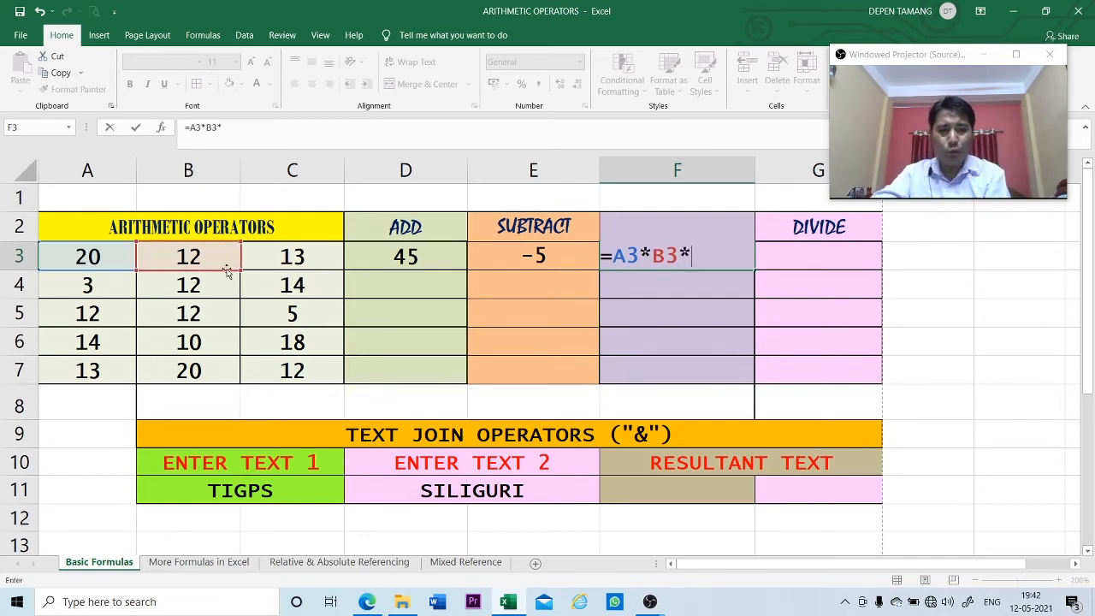
{"action": "left_click", "coordinate": [280, 260]}
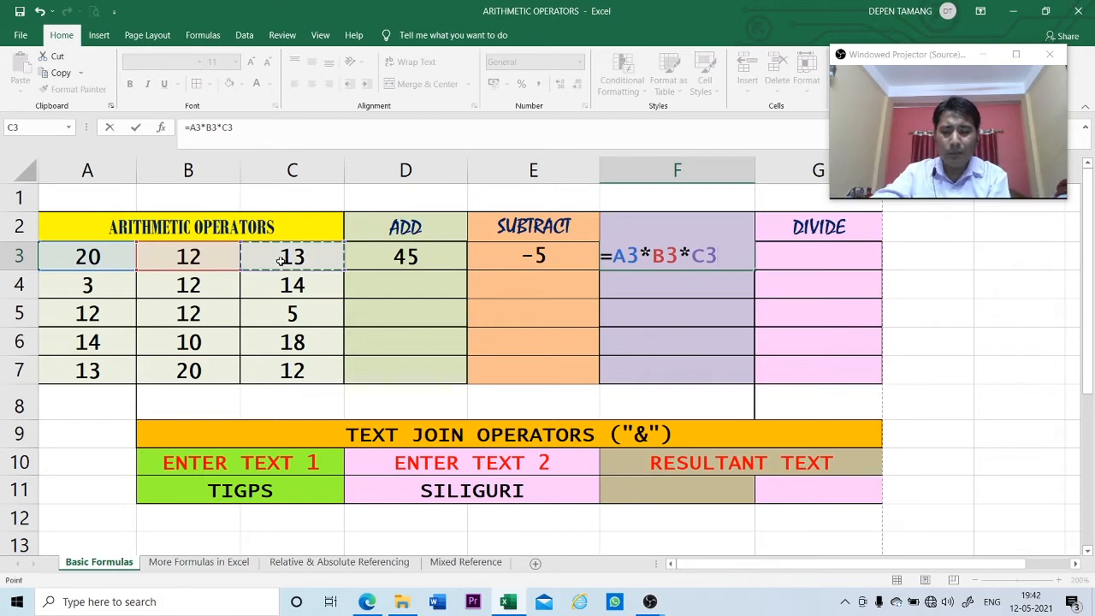
{"action": "key", "text": "Return"}
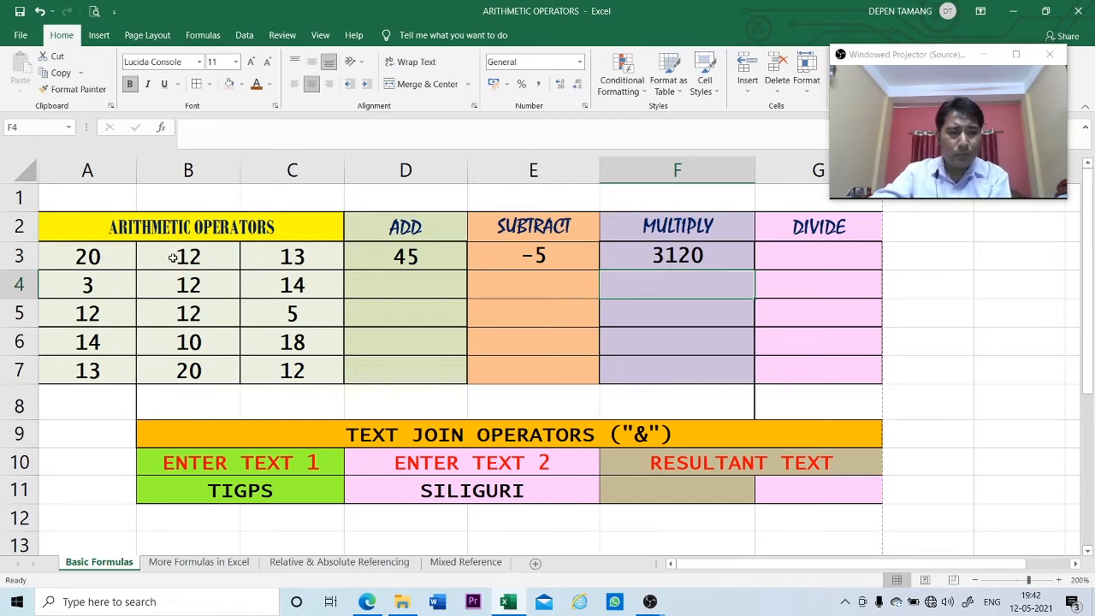
Step: Enter the formula =A3/B3/C3 in cell G3 under DIVIDE and reselect the cell to check it
{"action": "left_click", "coordinate": [817, 259]}
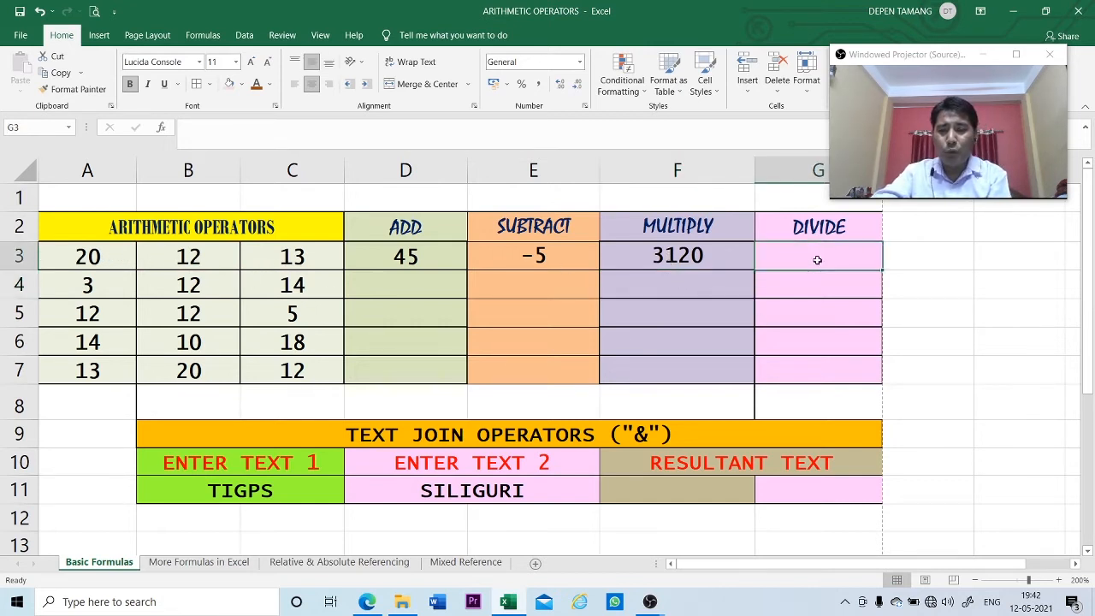
{"action": "type", "text": "="}
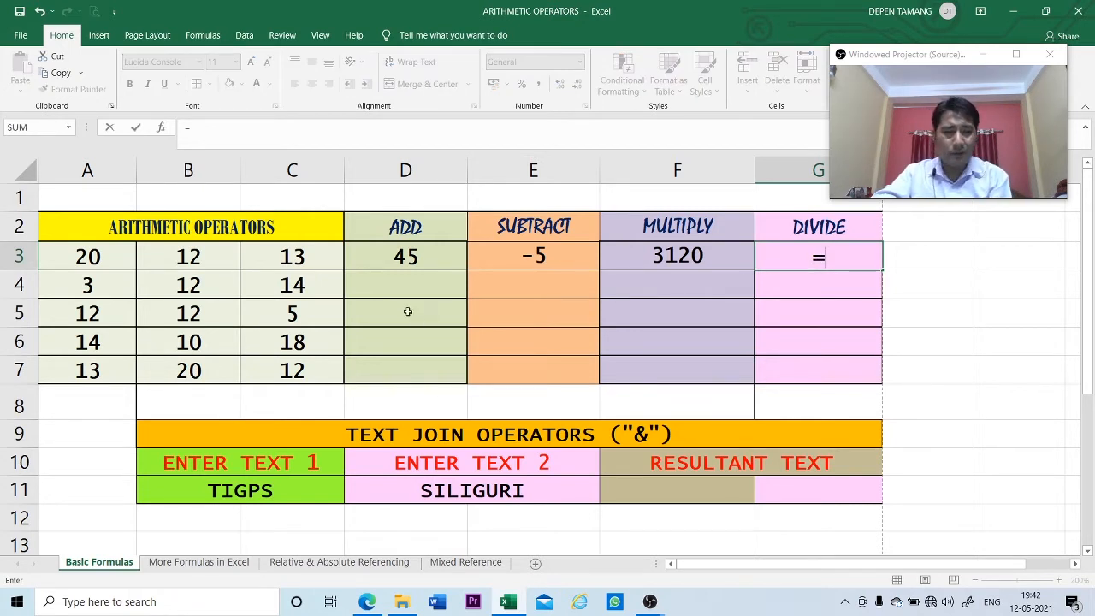
{"action": "left_click", "coordinate": [106, 260]}
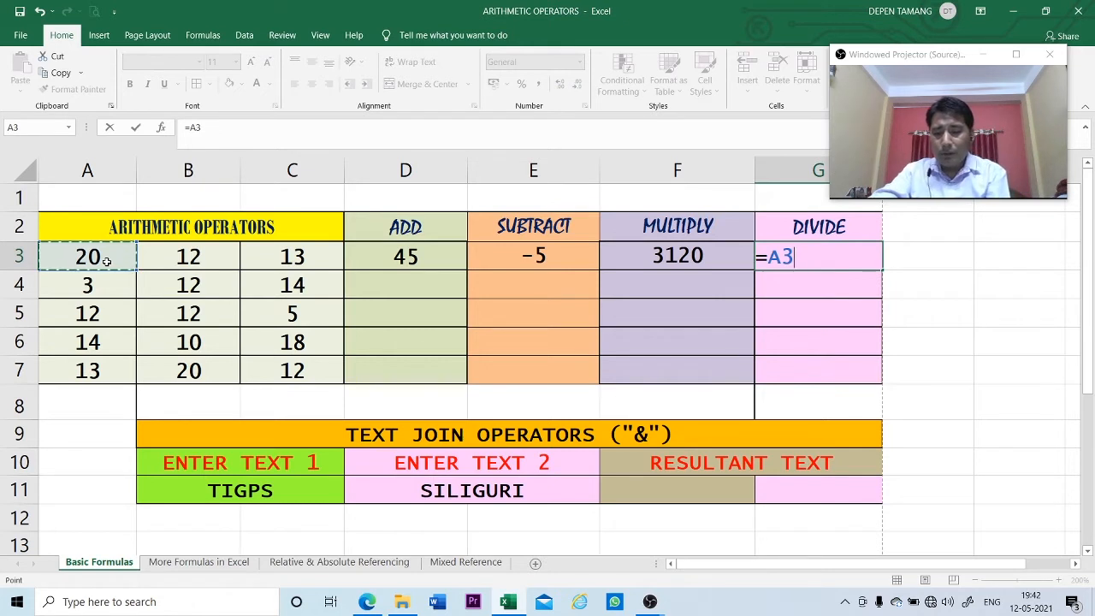
{"action": "type", "text": "/"}
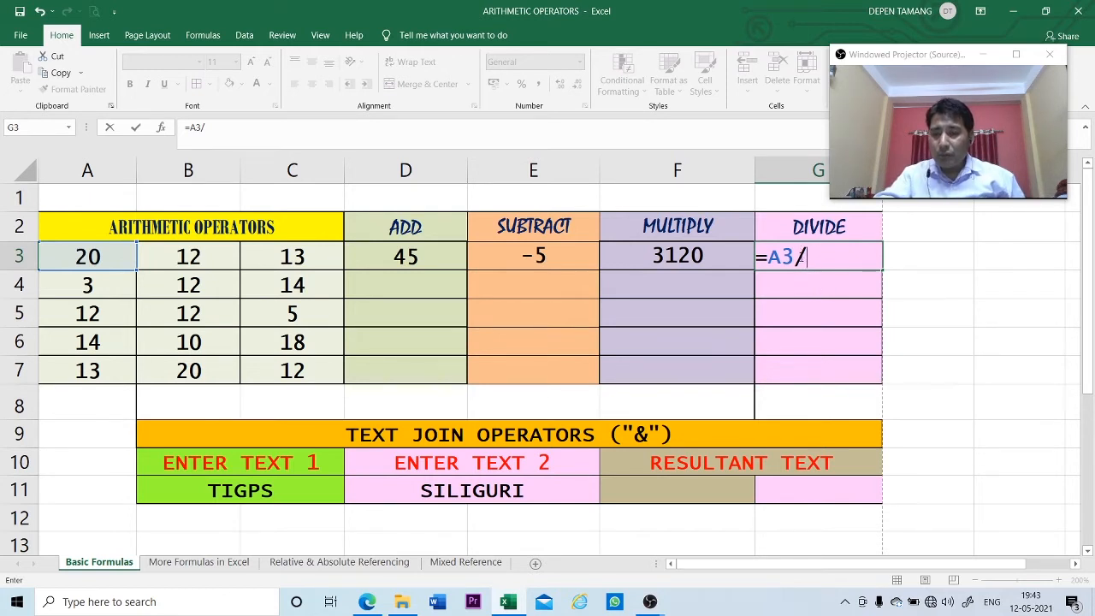
{"action": "left_click", "coordinate": [198, 262]}
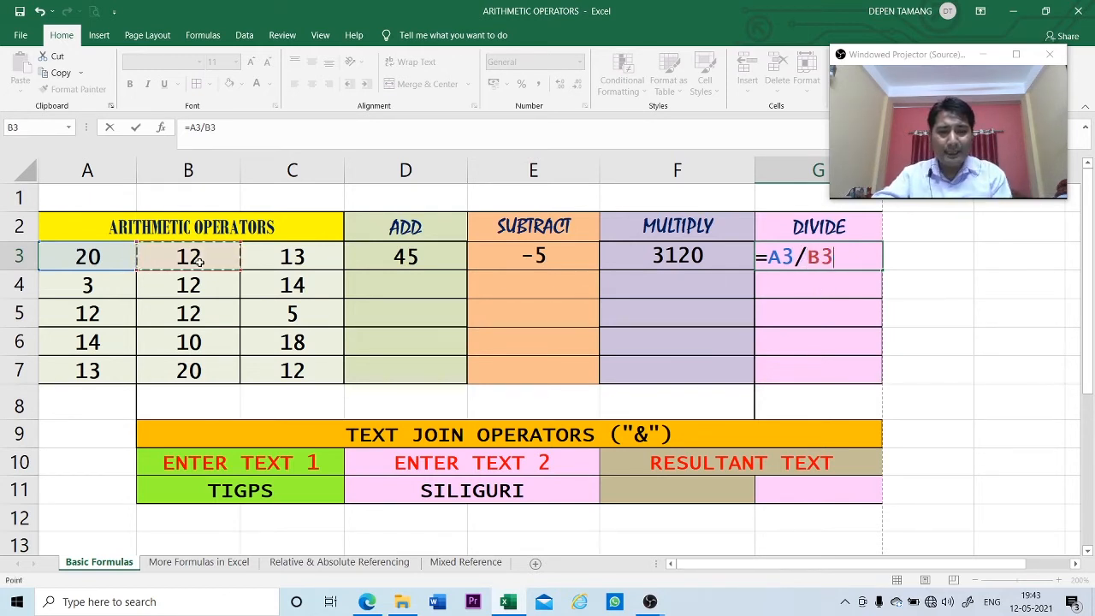
{"action": "type", "text": "/"}
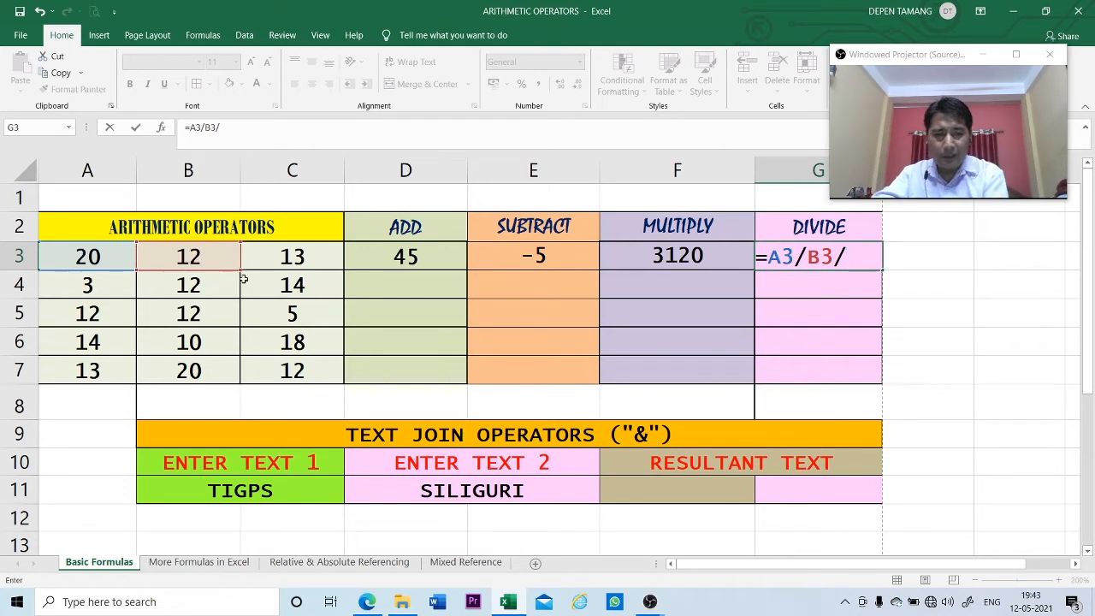
{"action": "left_click", "coordinate": [302, 259]}
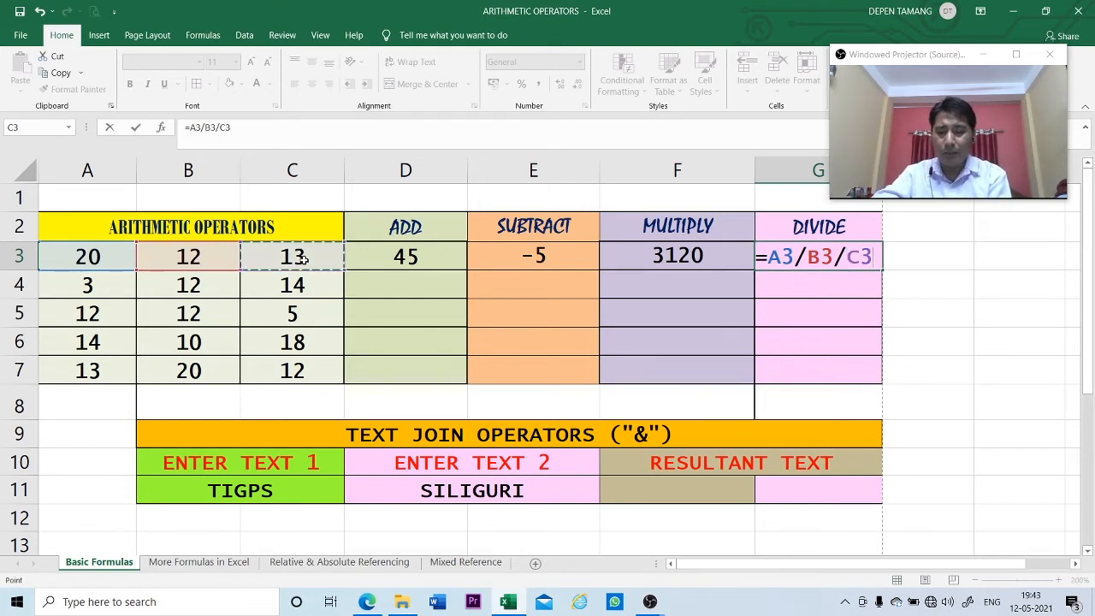
{"action": "key", "text": "Return"}
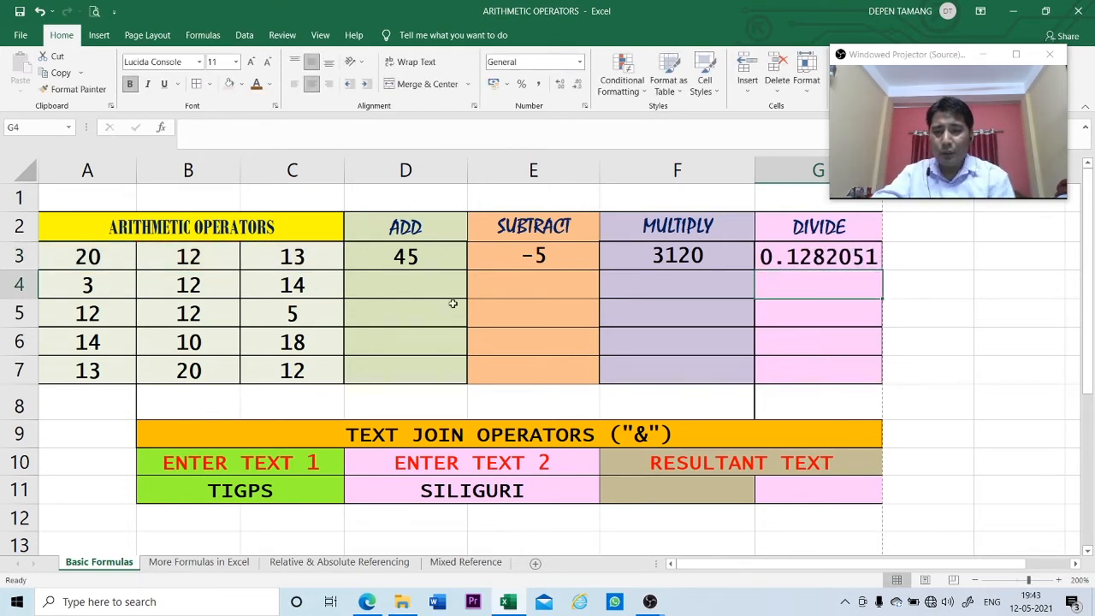
{"action": "left_click", "coordinate": [819, 258]}
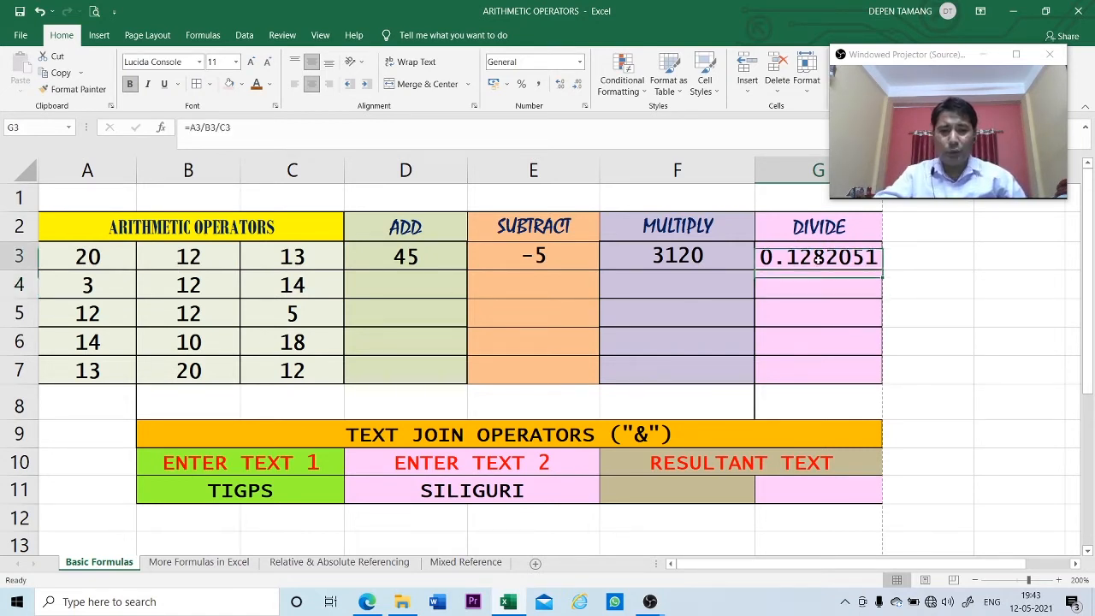
{"action": "left_click", "coordinate": [428, 259]}
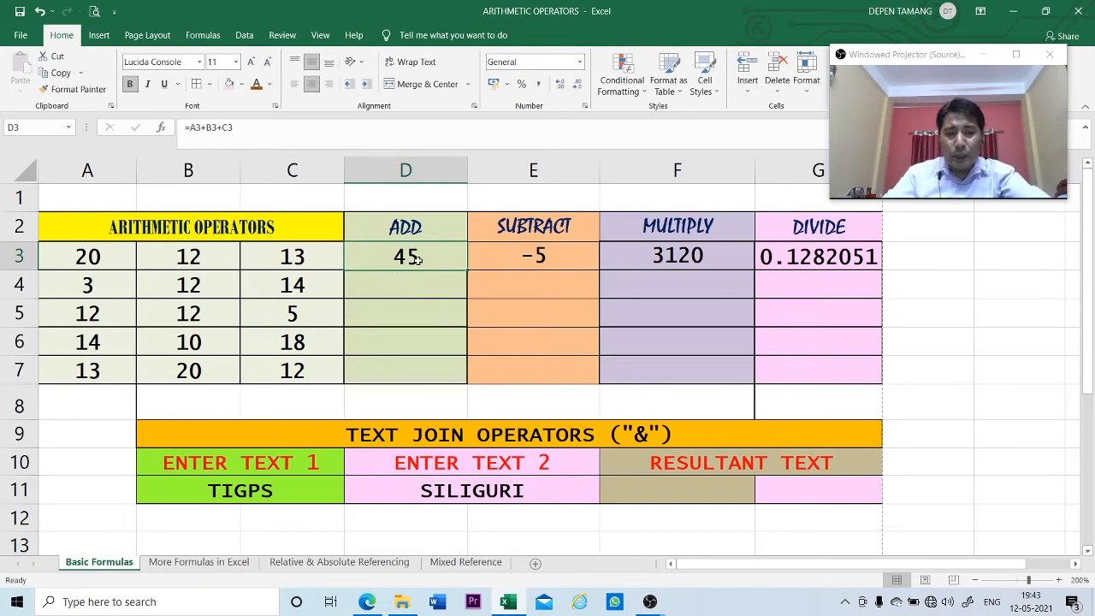
{"action": "left_click", "coordinate": [407, 286]}
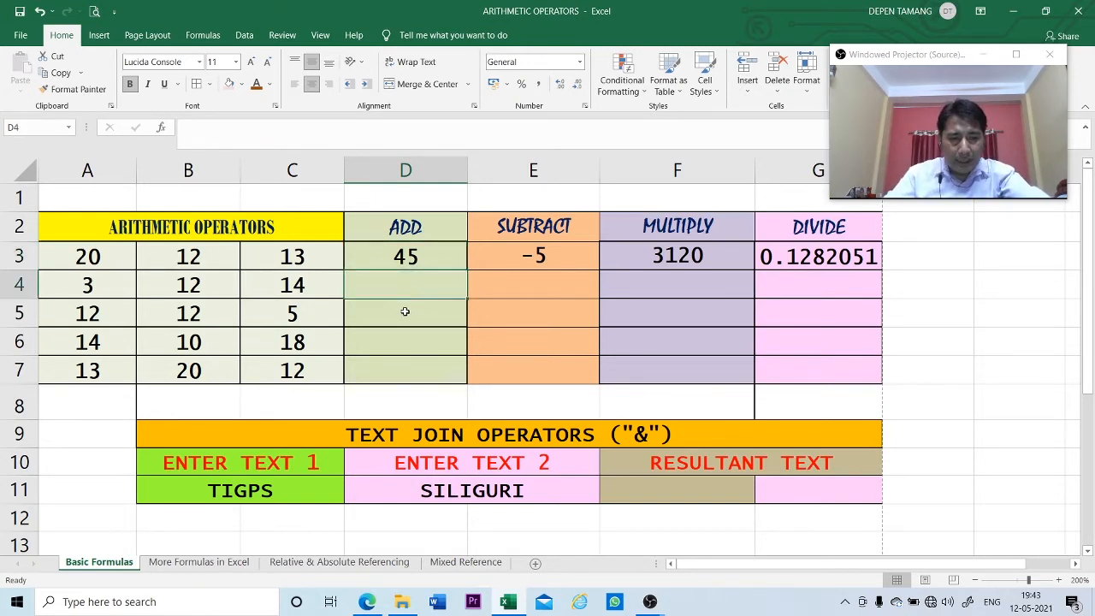
{"action": "left_click", "coordinate": [405, 310]}
{"action": "left_click", "coordinate": [409, 283]}
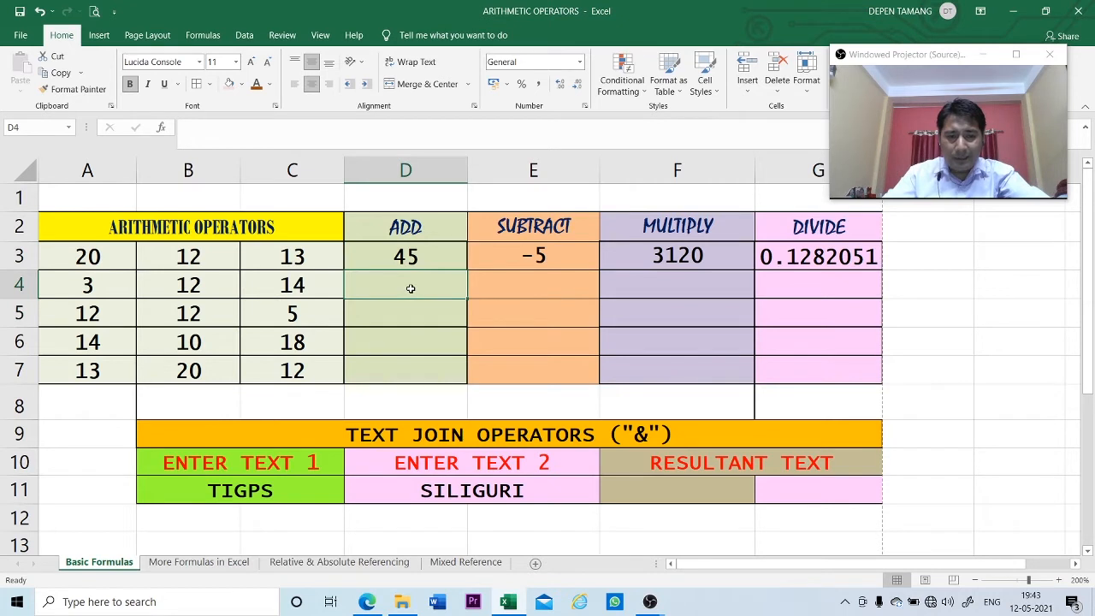
{"action": "left_click", "coordinate": [397, 313]}
{"action": "left_click", "coordinate": [393, 345]}
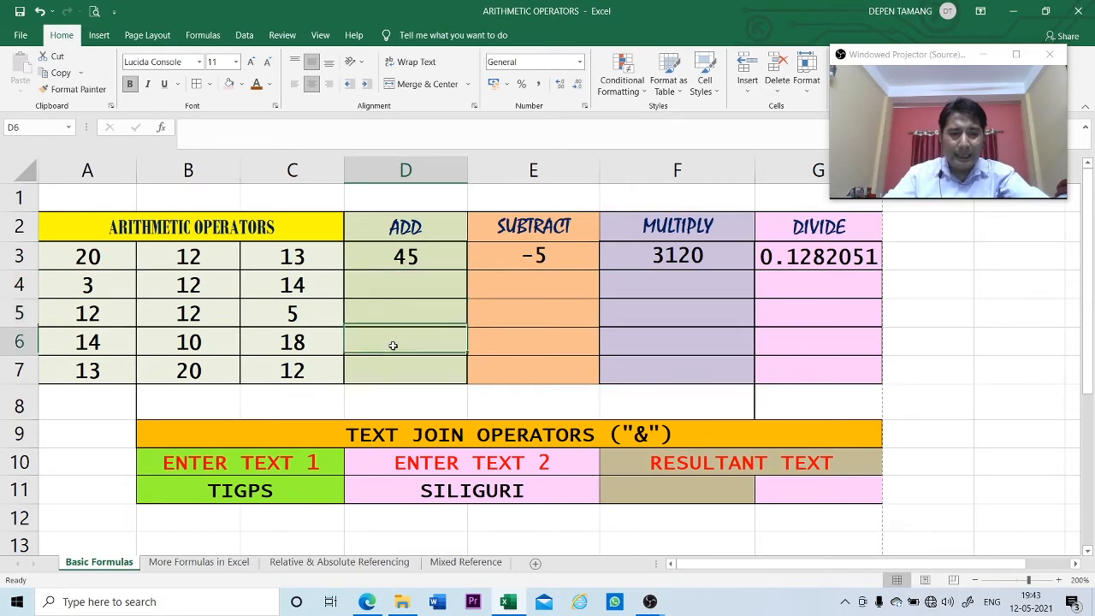
{"action": "left_click", "coordinate": [390, 368]}
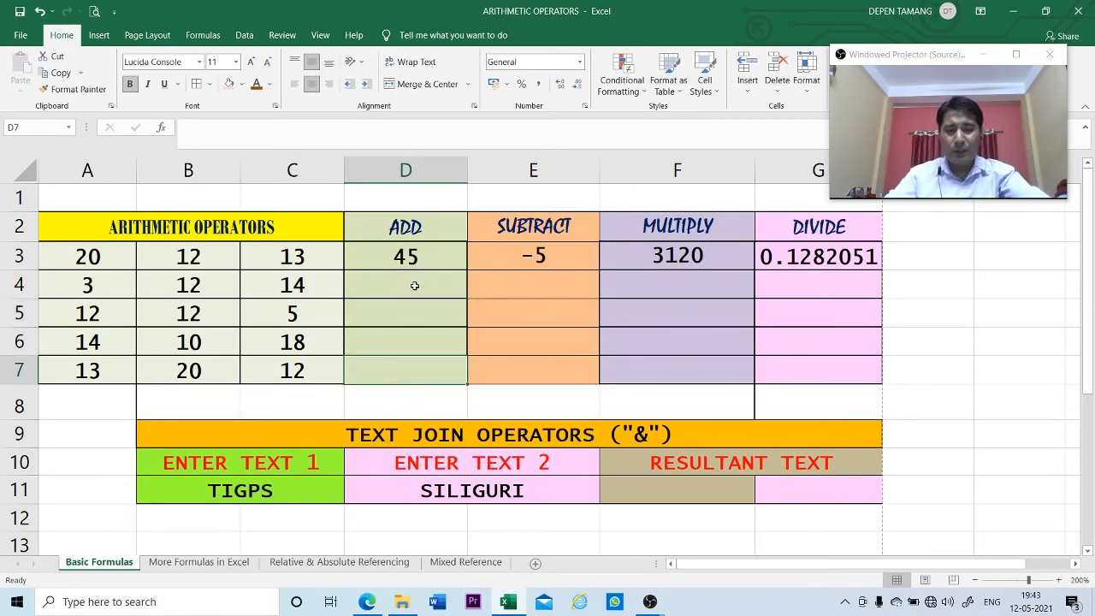
Step: Fill the ADD formula from D3 down to D7 and check the copied formula in the last row
{"action": "left_click", "coordinate": [431, 258]}
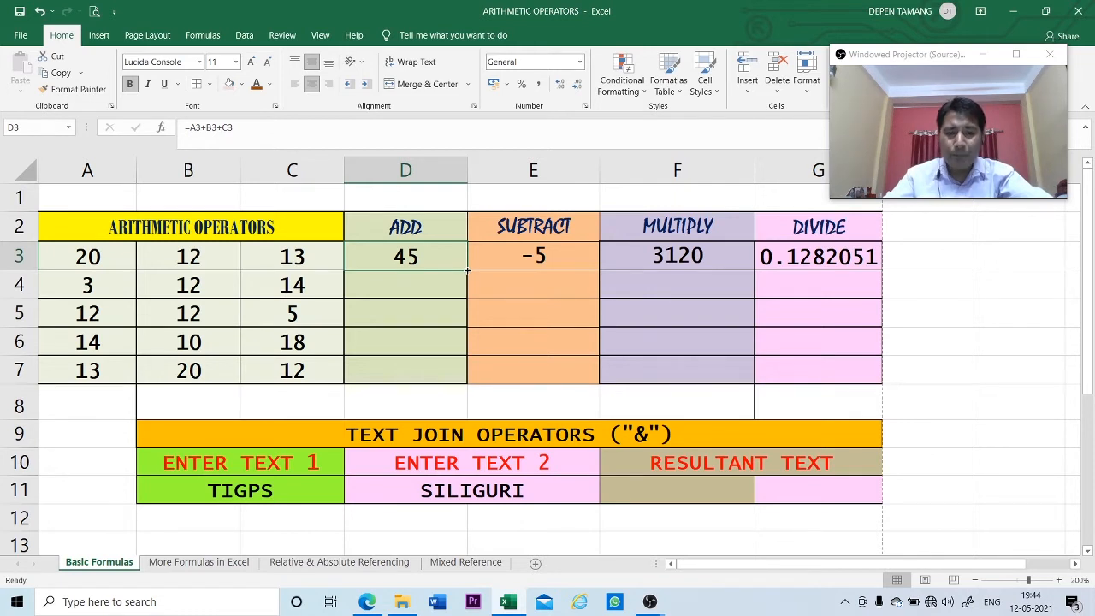
{"action": "left_click_drag", "start_coordinate": [467, 269], "coordinate": [458, 381]}
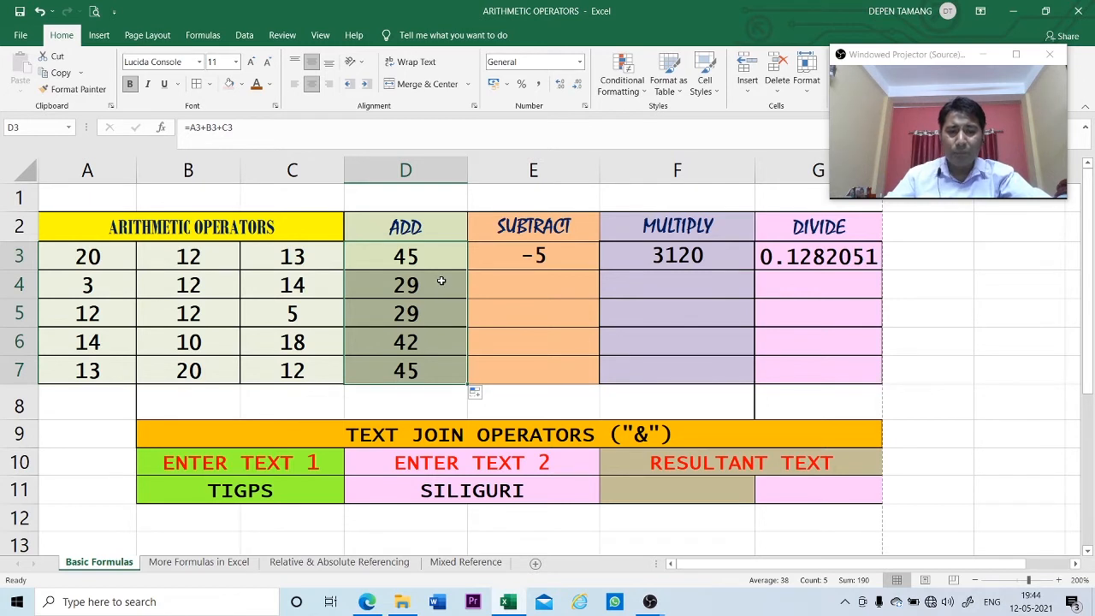
{"action": "left_click", "coordinate": [436, 370]}
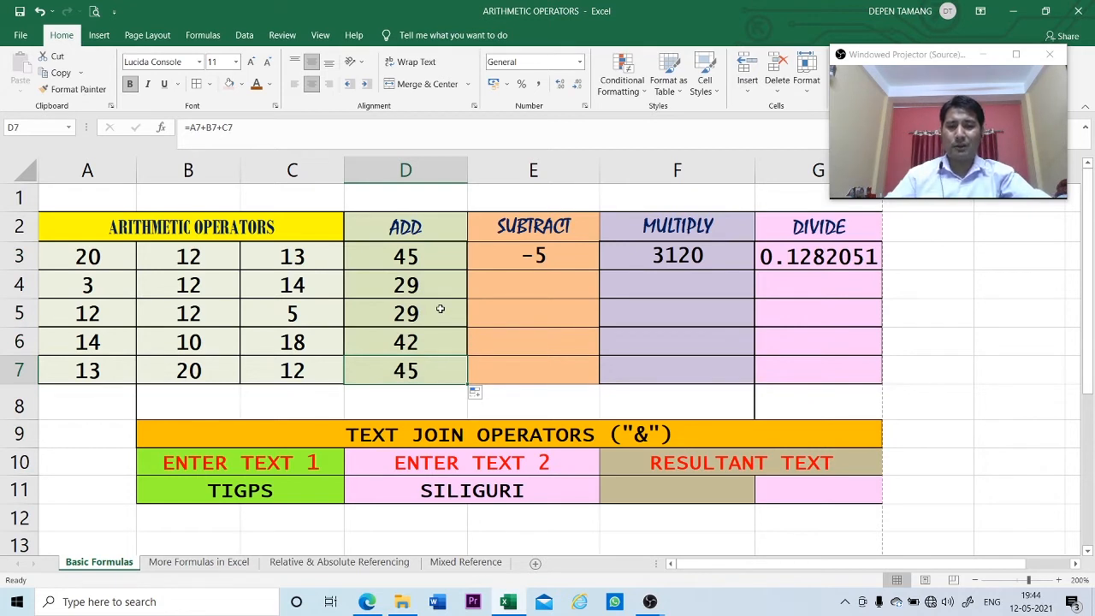
Step: Fill the SUBTRACT, MULTIPLY and DIVIDE formulas from row 3 down to row 7 in columns E, F and G
{"action": "left_click", "coordinate": [545, 255]}
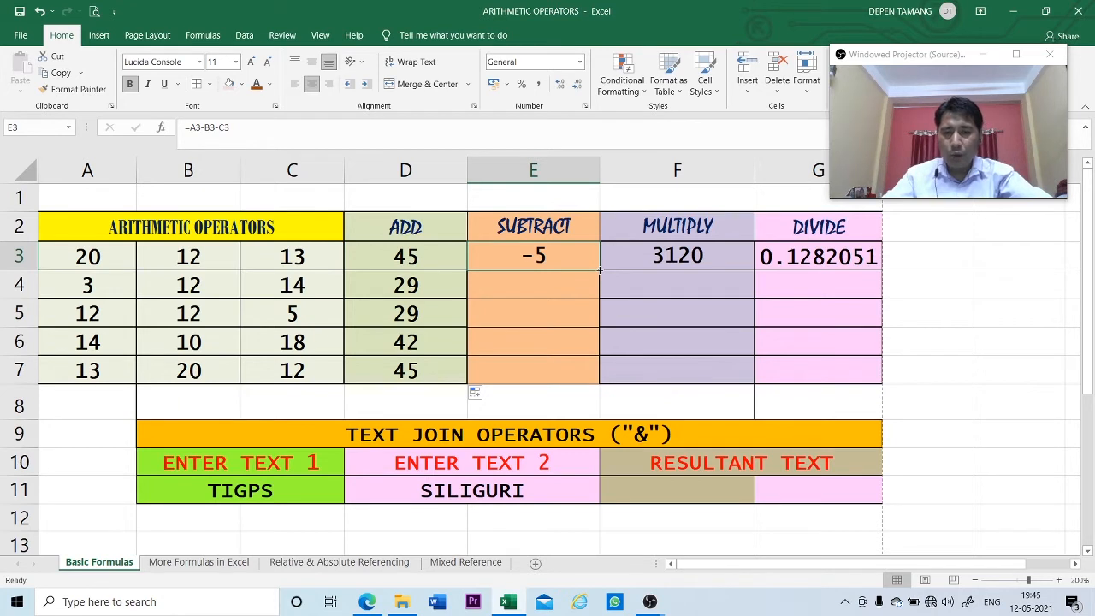
{"action": "left_click_drag", "start_coordinate": [600, 271], "coordinate": [588, 378]}
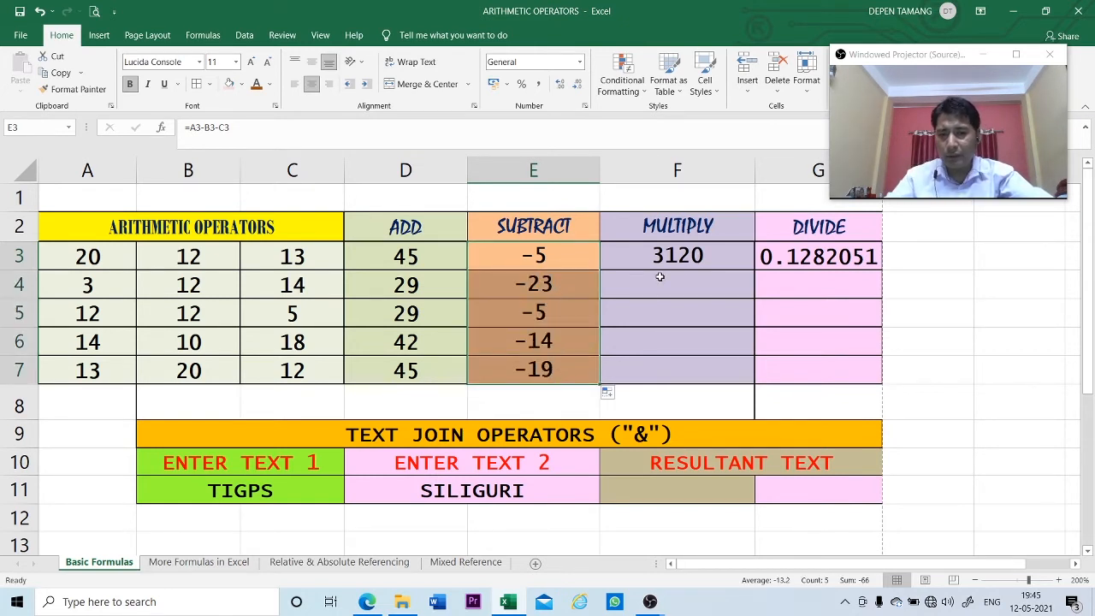
{"action": "left_click", "coordinate": [689, 257]}
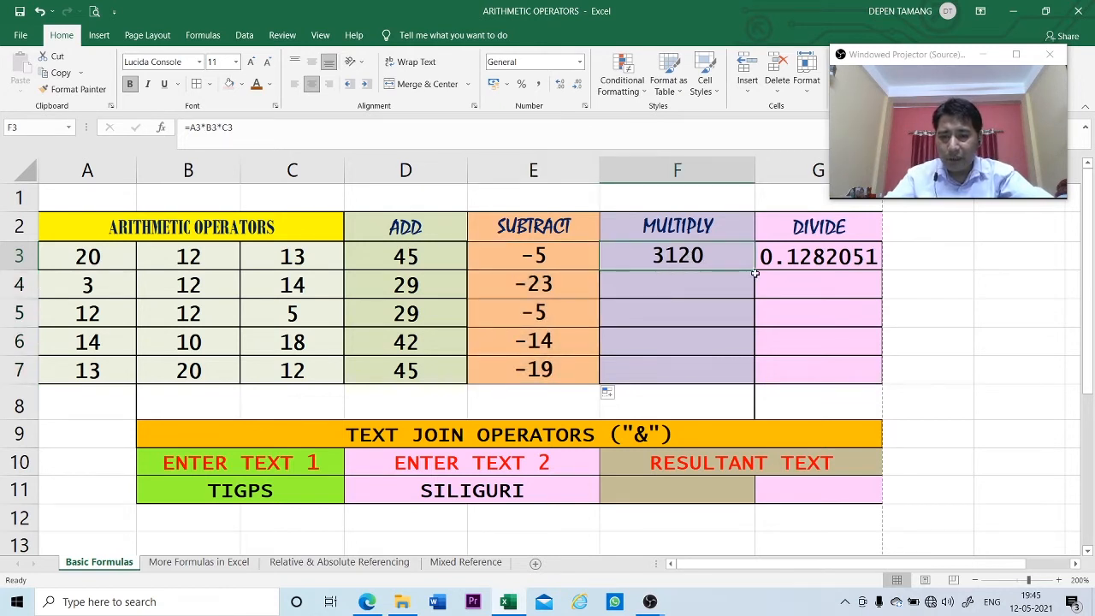
{"action": "left_click_drag", "start_coordinate": [755, 272], "coordinate": [752, 372]}
{"action": "left_click", "coordinate": [820, 259]}
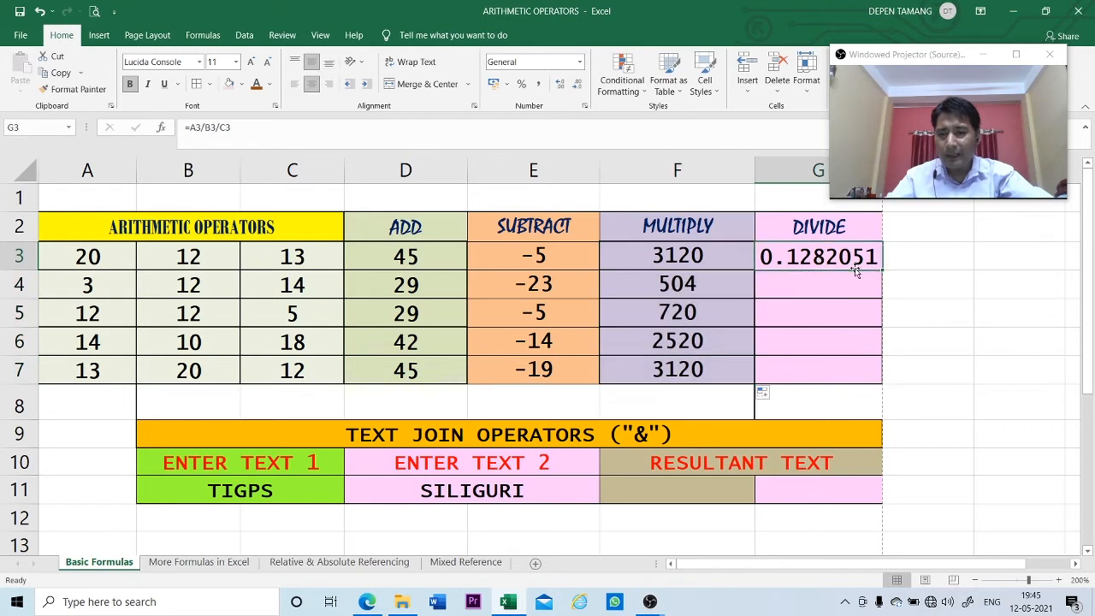
{"action": "left_click_drag", "start_coordinate": [882, 271], "coordinate": [870, 371]}
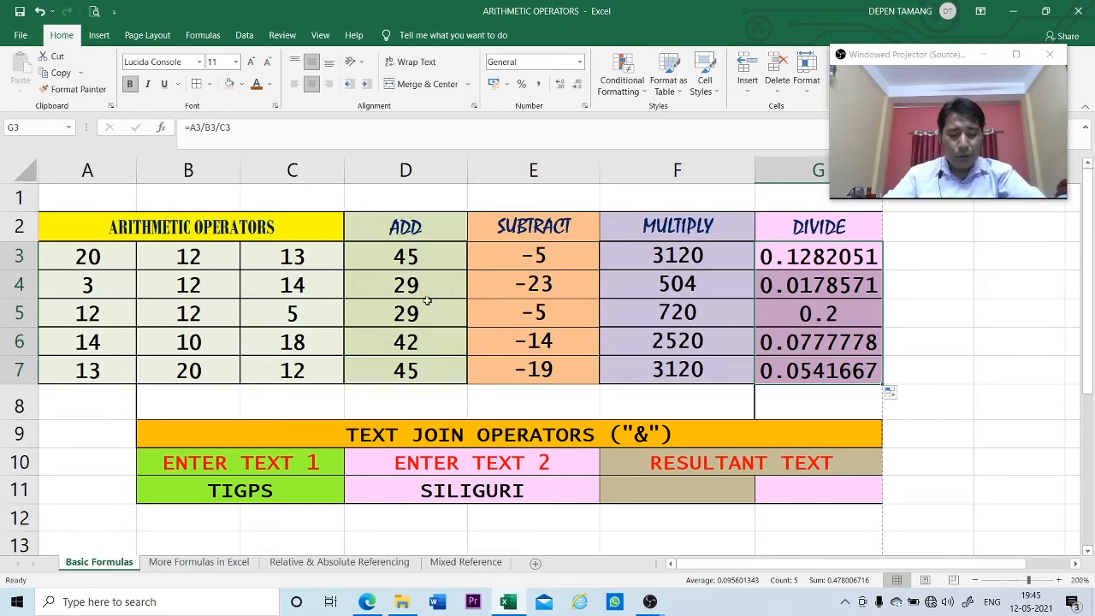
Step: Examine the formulas behind the row 3 results and cell D4, including the cell references of D3 in edit mode
{"action": "left_click", "coordinate": [433, 255]}
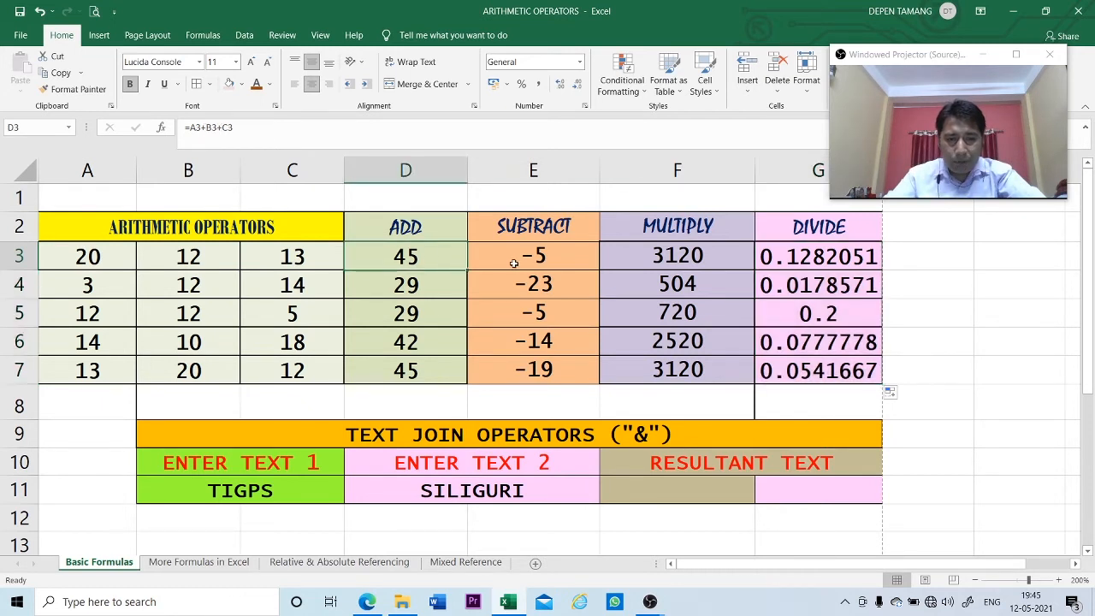
{"action": "left_click", "coordinate": [532, 257]}
{"action": "left_click", "coordinate": [659, 260]}
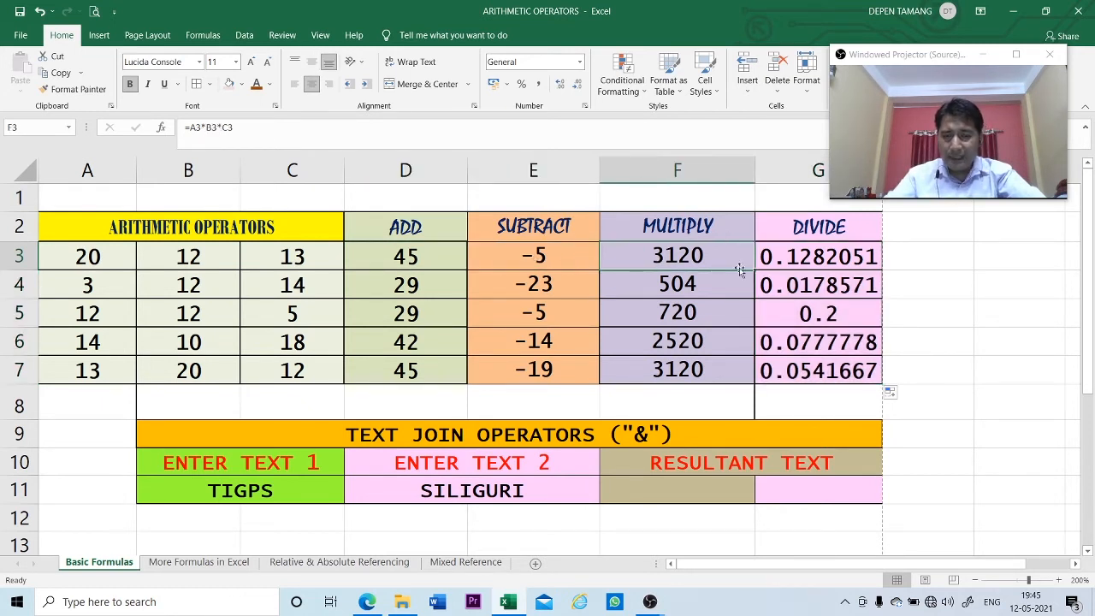
{"action": "left_click", "coordinate": [787, 259]}
{"action": "left_click", "coordinate": [414, 255]}
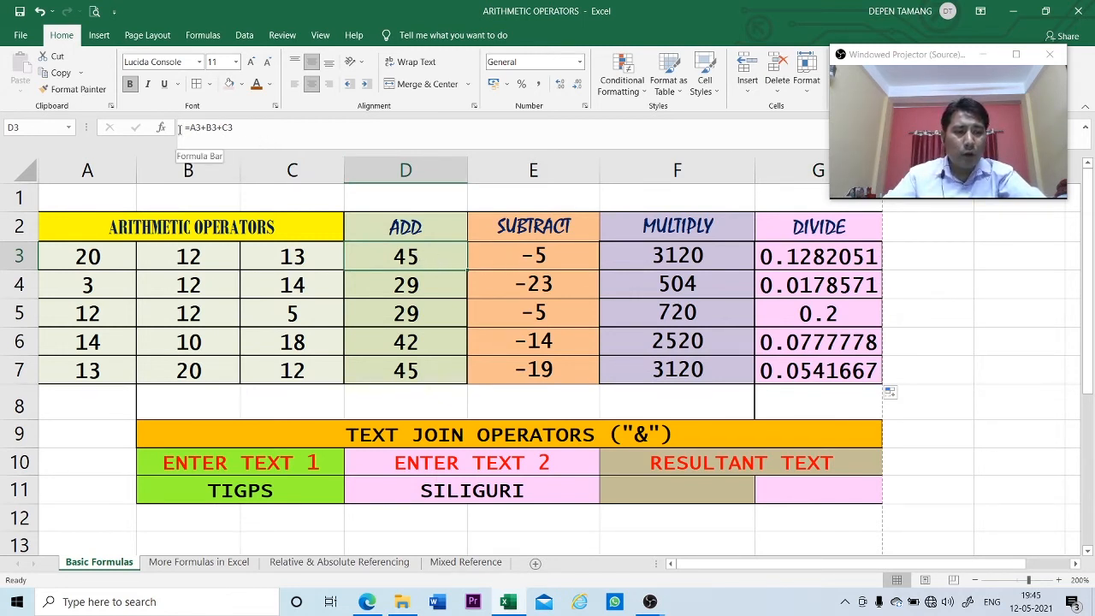
{"action": "left_click", "coordinate": [423, 288]}
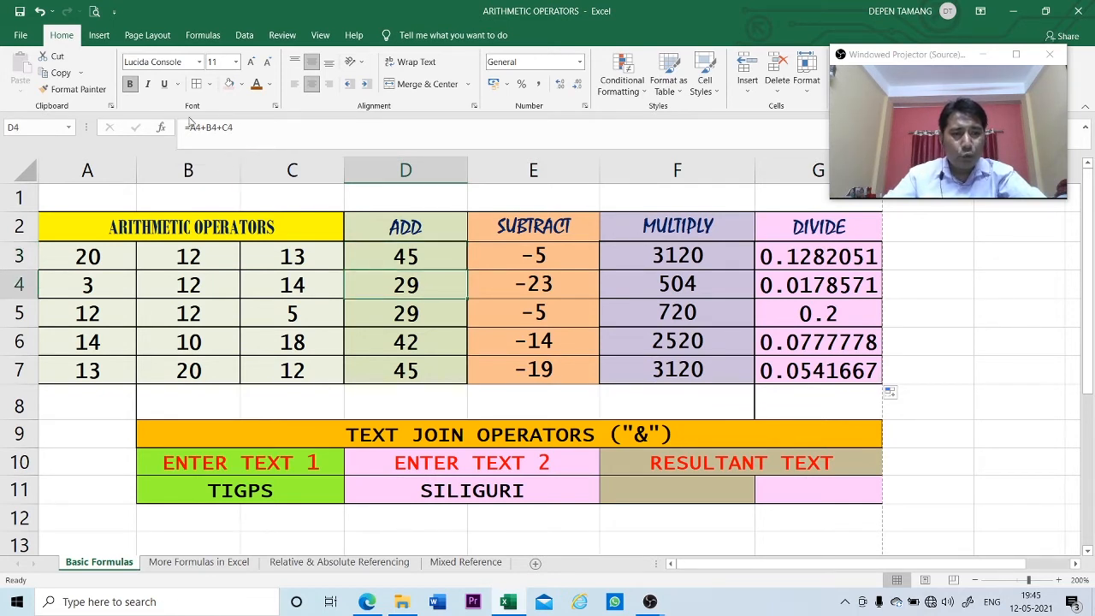
{"action": "left_click", "coordinate": [689, 256]}
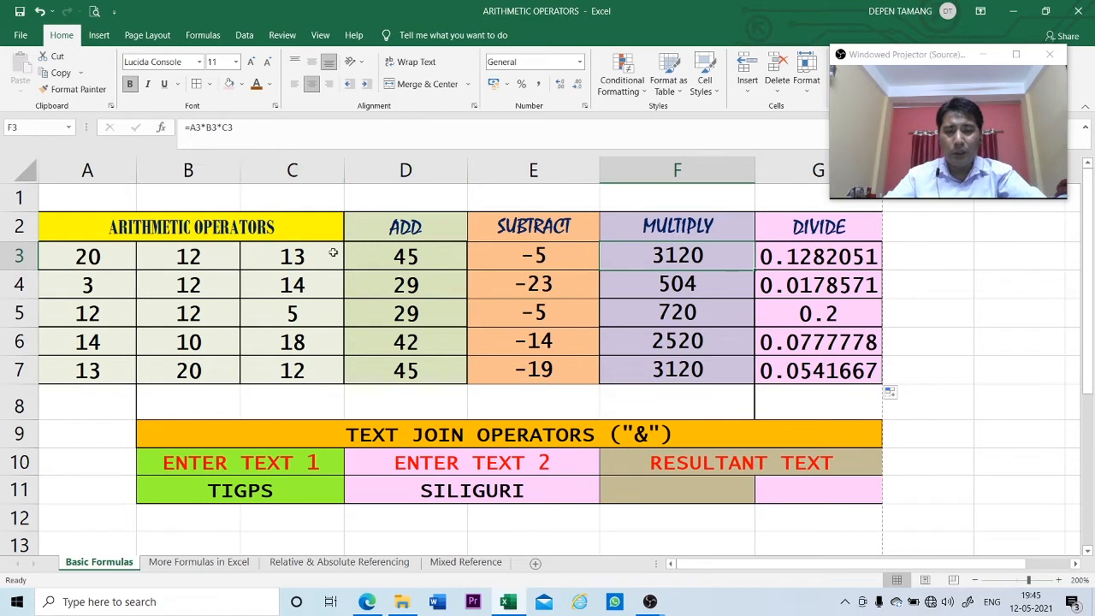
{"action": "double_click", "coordinate": [423, 260]}
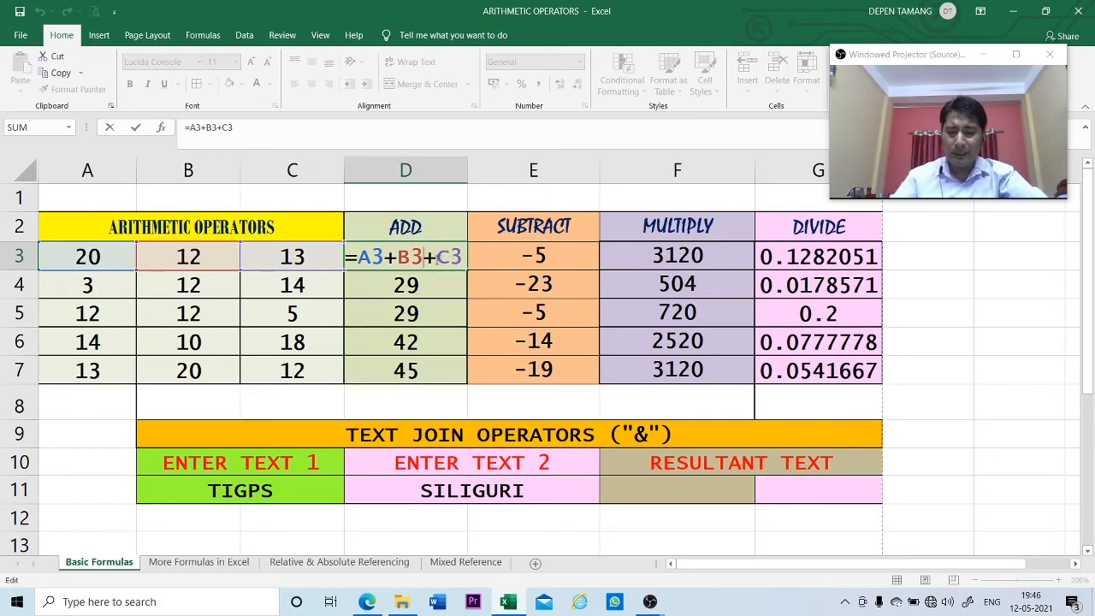
{"action": "key", "text": "Return"}
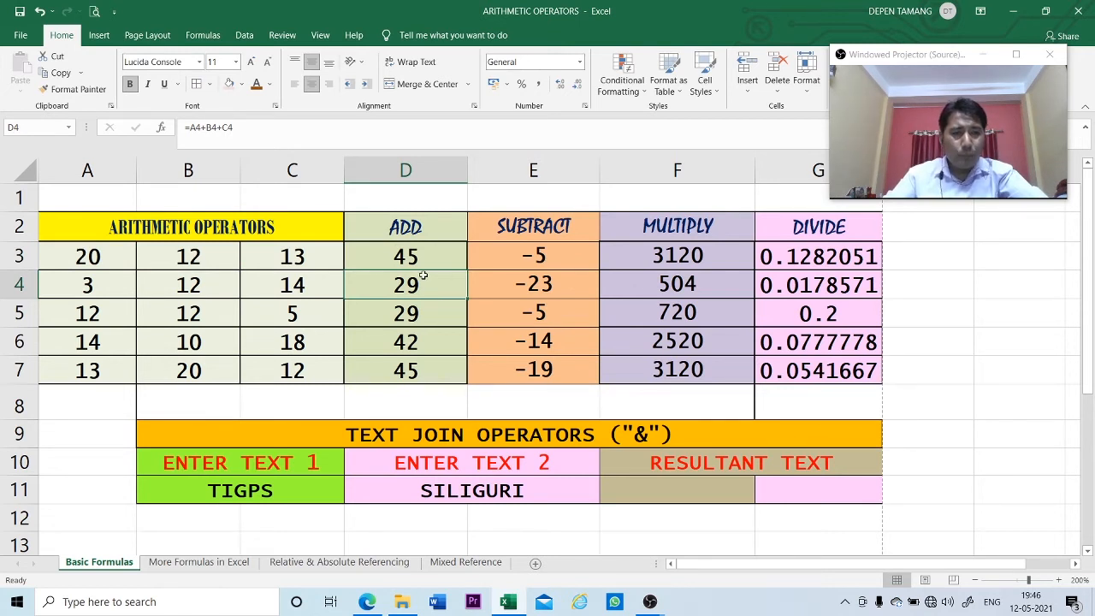
Step: Display the formulas in the cells with Show Formulas, review the ADD to DIVIDE columns, and switch back to showing results
{"action": "left_click", "coordinate": [207, 36]}
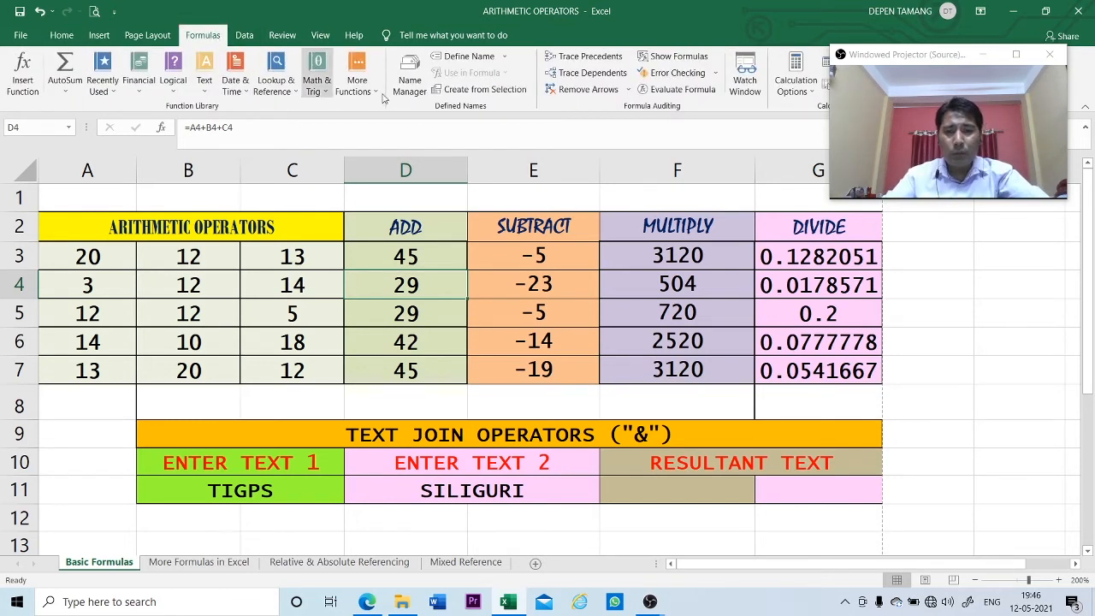
{"action": "left_click", "coordinate": [680, 57]}
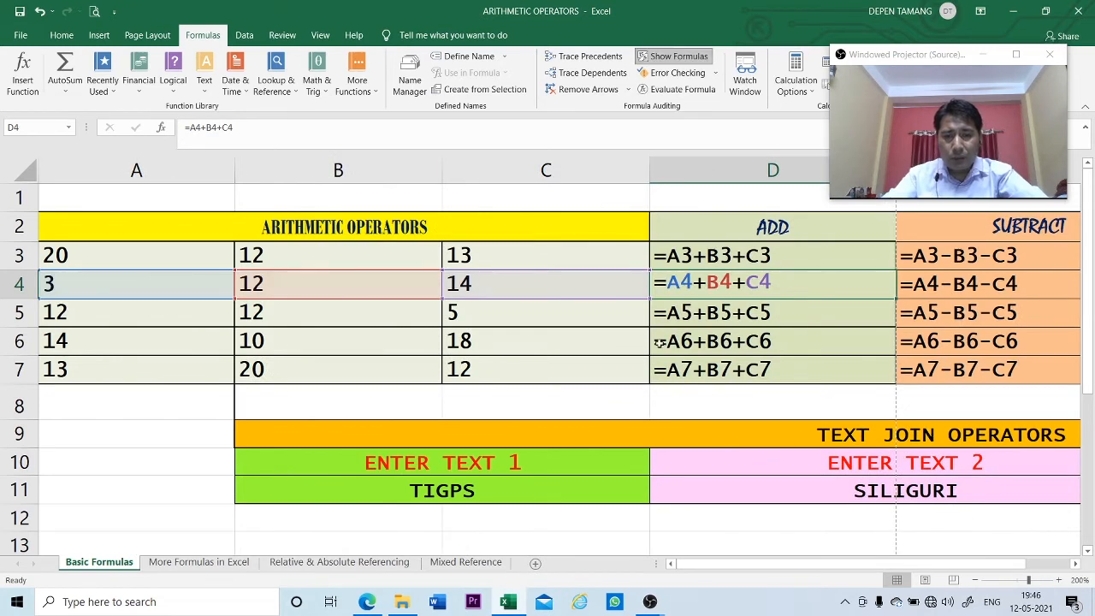
{"action": "left_click_drag", "start_coordinate": [725, 566], "coordinate": [884, 563]}
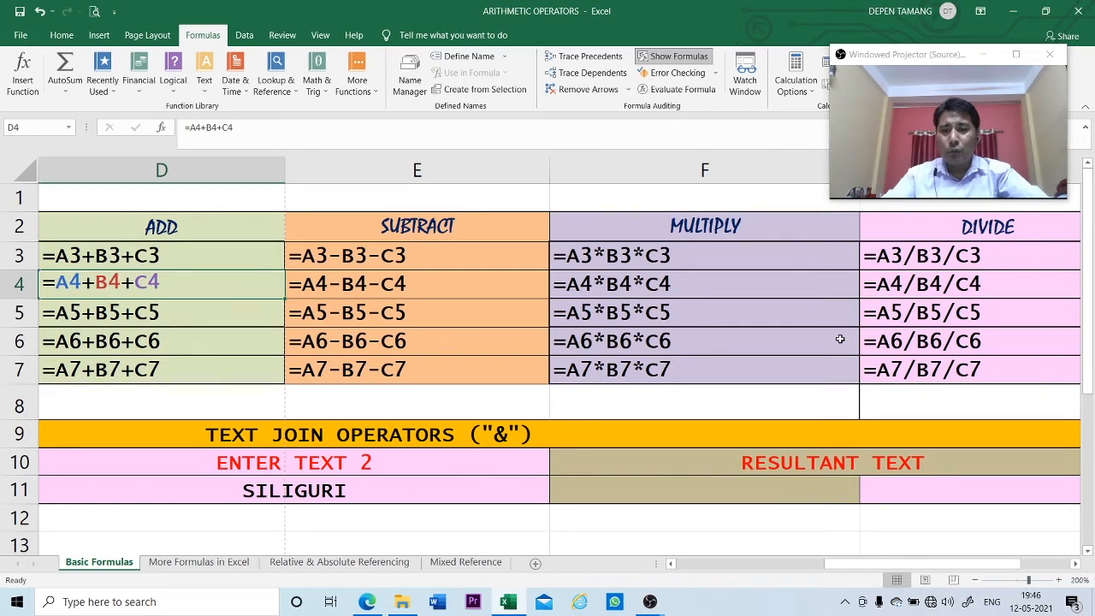
{"action": "left_click", "coordinate": [675, 57]}
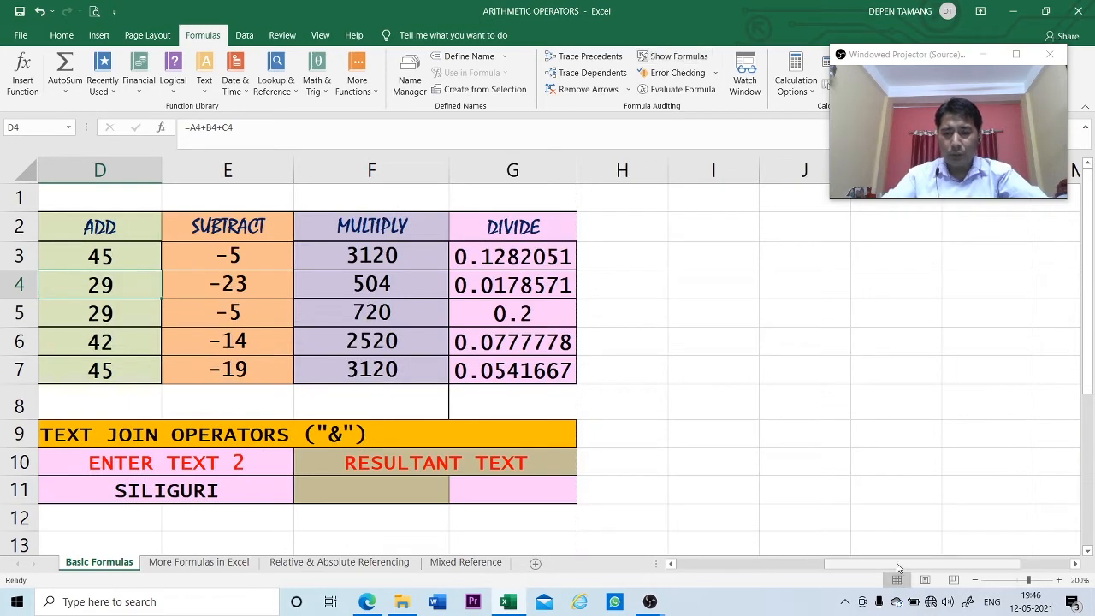
{"action": "left_click_drag", "start_coordinate": [897, 567], "coordinate": [736, 567]}
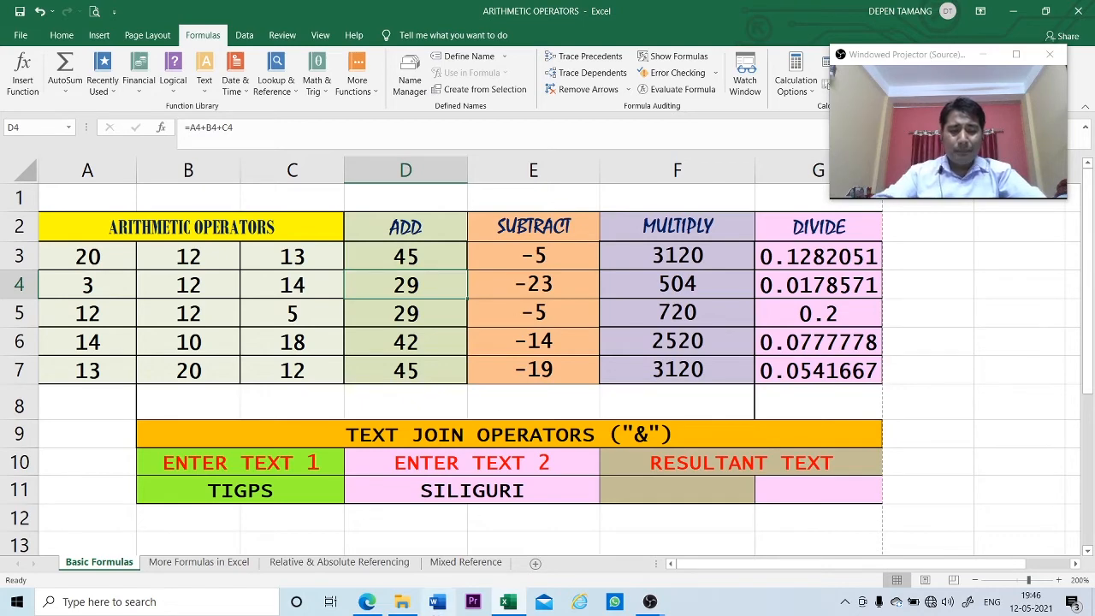
Step: Switch to Microsoft Edge showing the PDF CH-2_ Formulas and Functions.pdf
{"action": "left_click", "coordinate": [370, 604]}
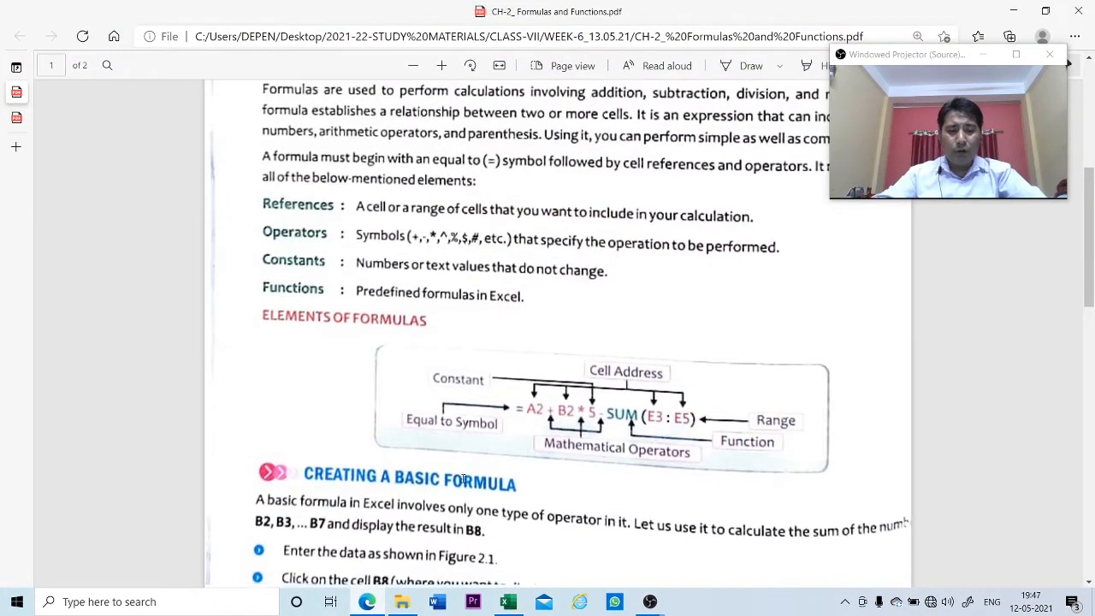
Step: Read the Using Compound Formula section on page 2 of the PDF, highlighting the phrase "more than one operator"
{"action": "scroll", "coordinate": [466, 479], "scroll_direction": "down", "scroll_amount": 6}
{"action": "scroll", "coordinate": [466, 479], "scroll_direction": "down", "scroll_amount": 4}
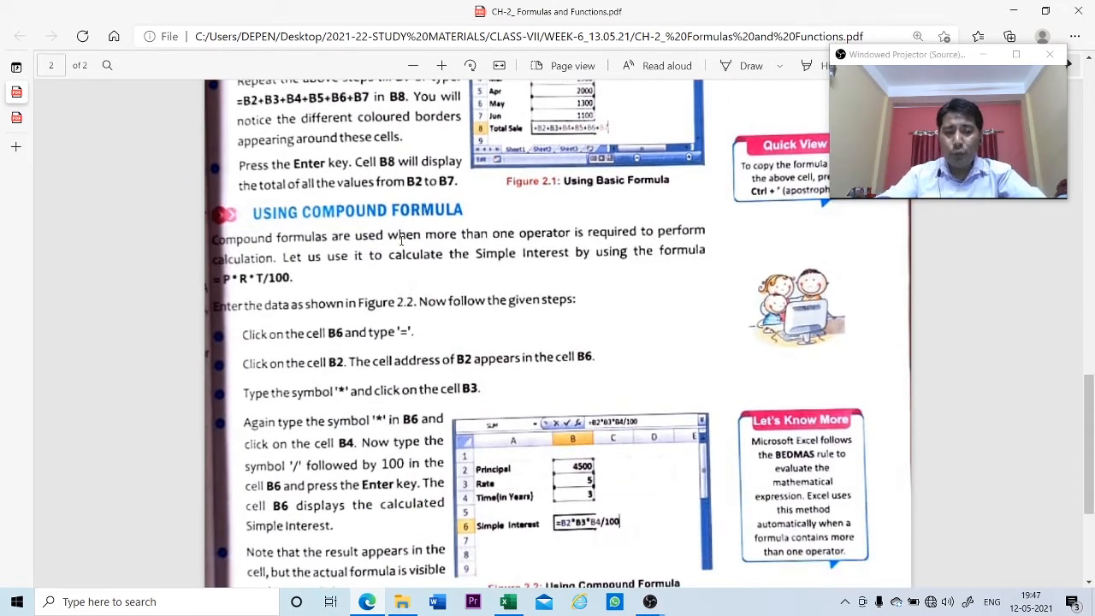
{"action": "left_click_drag", "start_coordinate": [426, 237], "coordinate": [572, 234]}
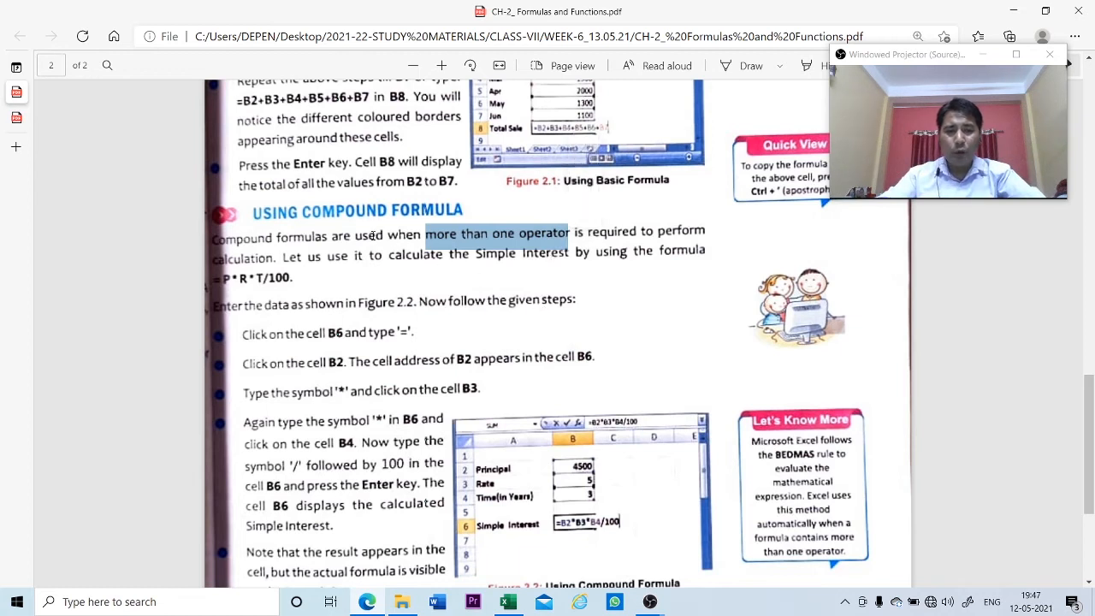
{"action": "left_click", "coordinate": [374, 235]}
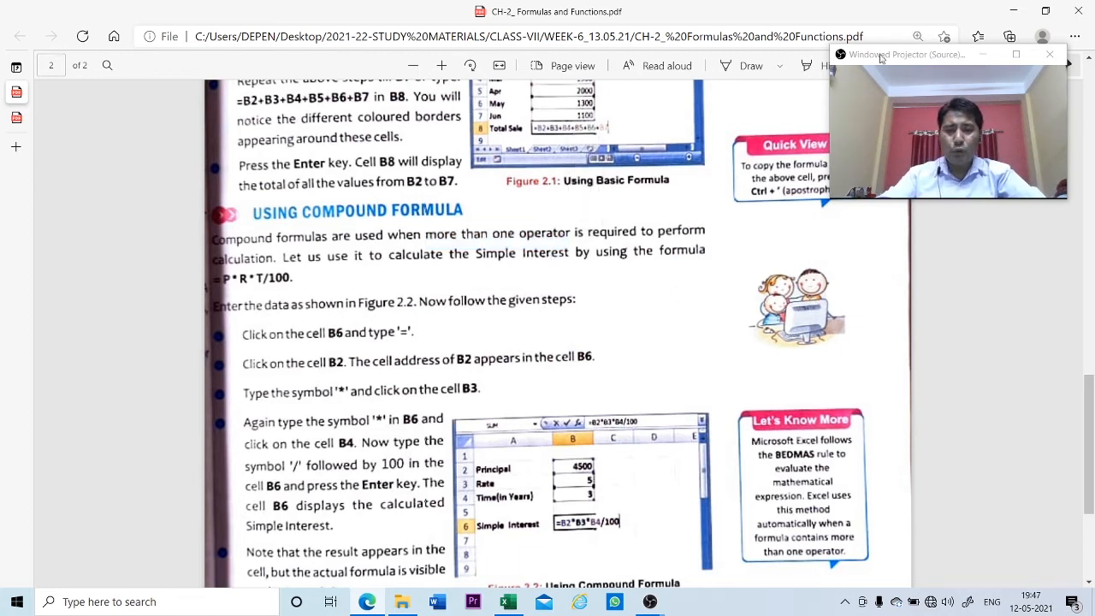
Step: Switch back to the Excel workbook ARITHMETIC OPERATORS and review the Principal, Rate, Time and Simple Interest cells in rows 14 to 18
{"action": "left_click", "coordinate": [1012, 11]}
{"action": "scroll", "coordinate": [542, 419], "scroll_direction": "down", "scroll_amount": 2}
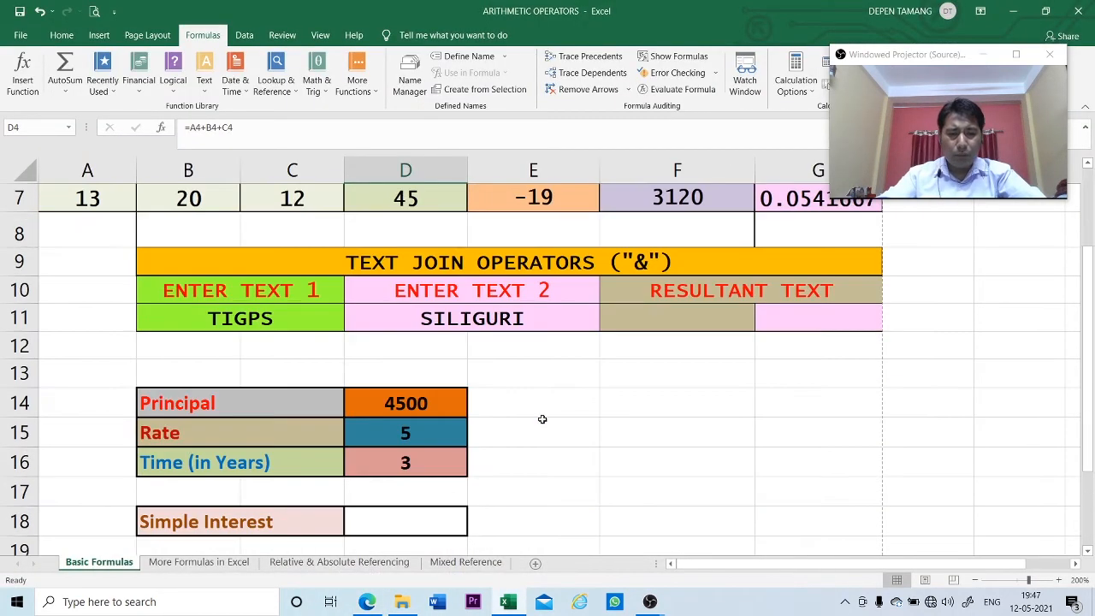
{"action": "scroll", "coordinate": [543, 419], "scroll_direction": "down", "scroll_amount": 1}
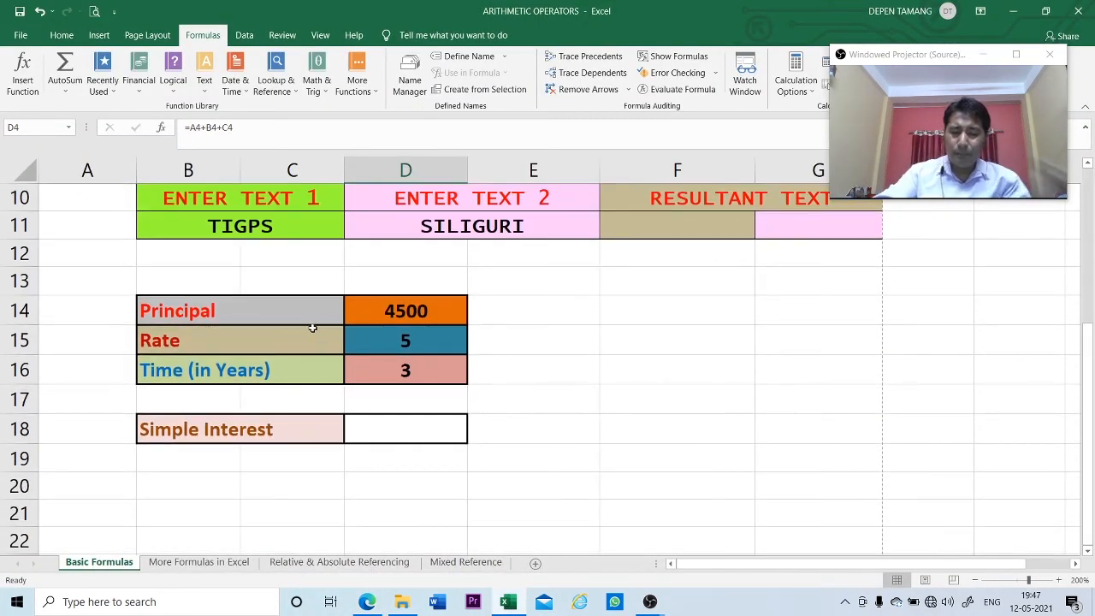
{"action": "left_click", "coordinate": [280, 431]}
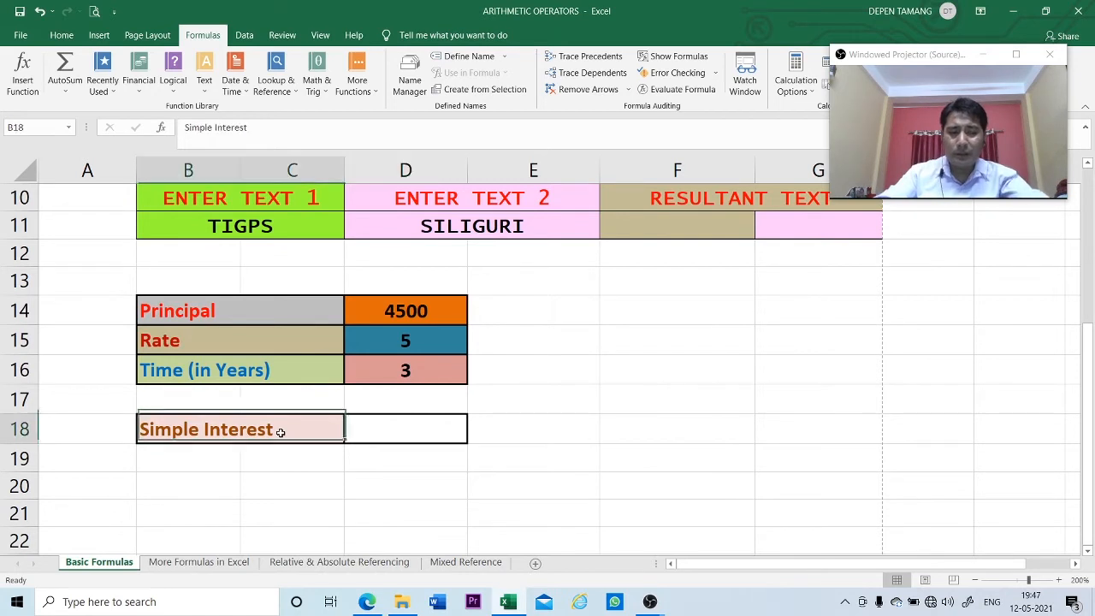
{"action": "left_click", "coordinate": [271, 313]}
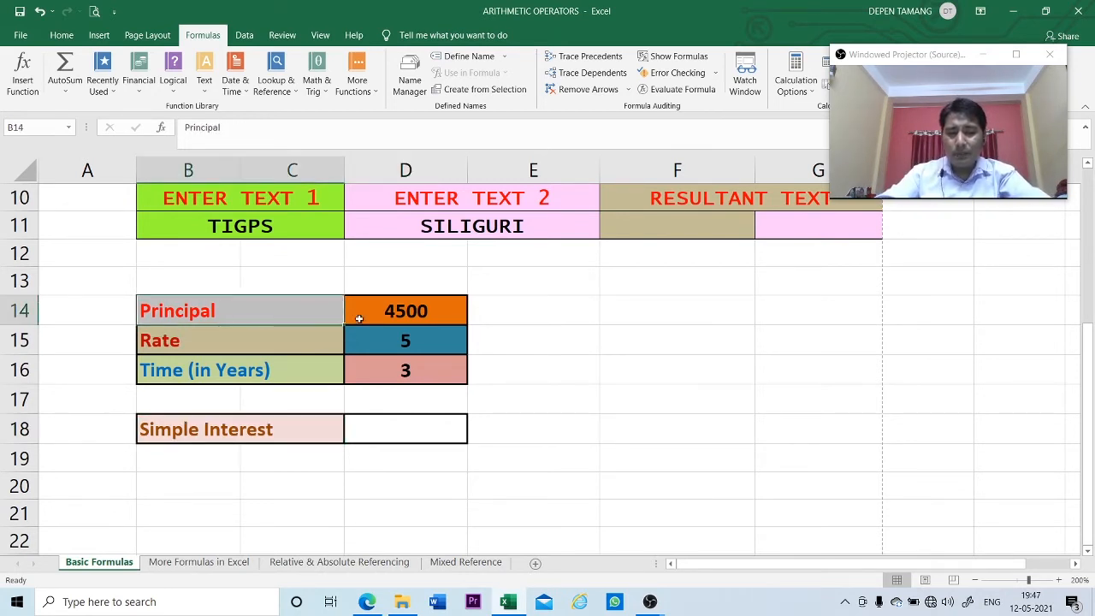
{"action": "left_click", "coordinate": [283, 344]}
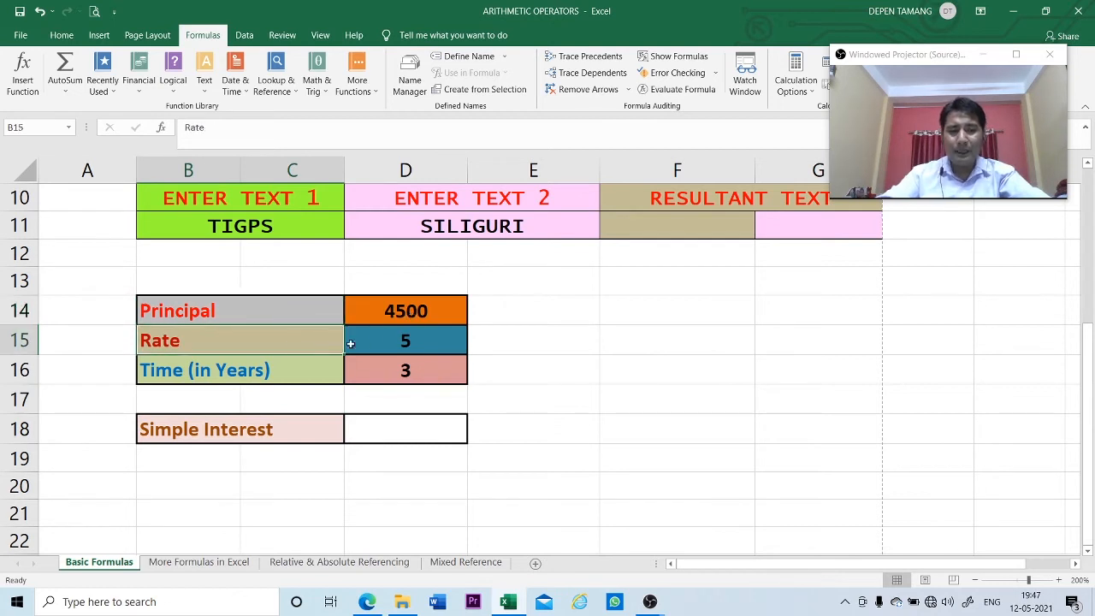
{"action": "left_click", "coordinate": [405, 347]}
{"action": "left_click", "coordinate": [338, 374]}
{"action": "left_click", "coordinate": [399, 371]}
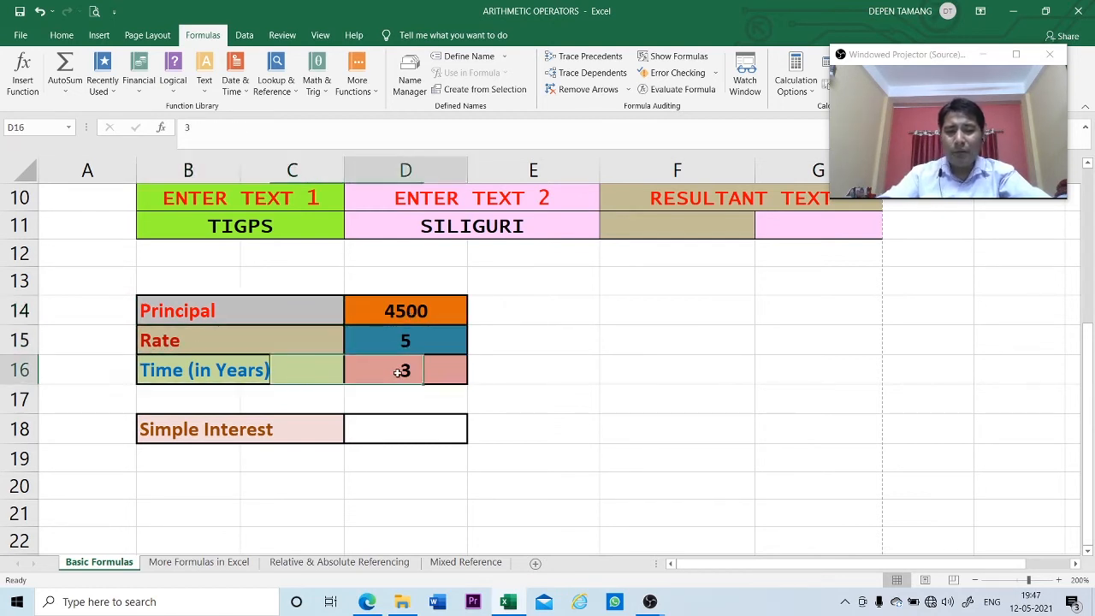
Step: Calculate the simple interest in cell D18 with the formula =D14*D15*D16/100 and check the entered formula
{"action": "left_click", "coordinate": [380, 437]}
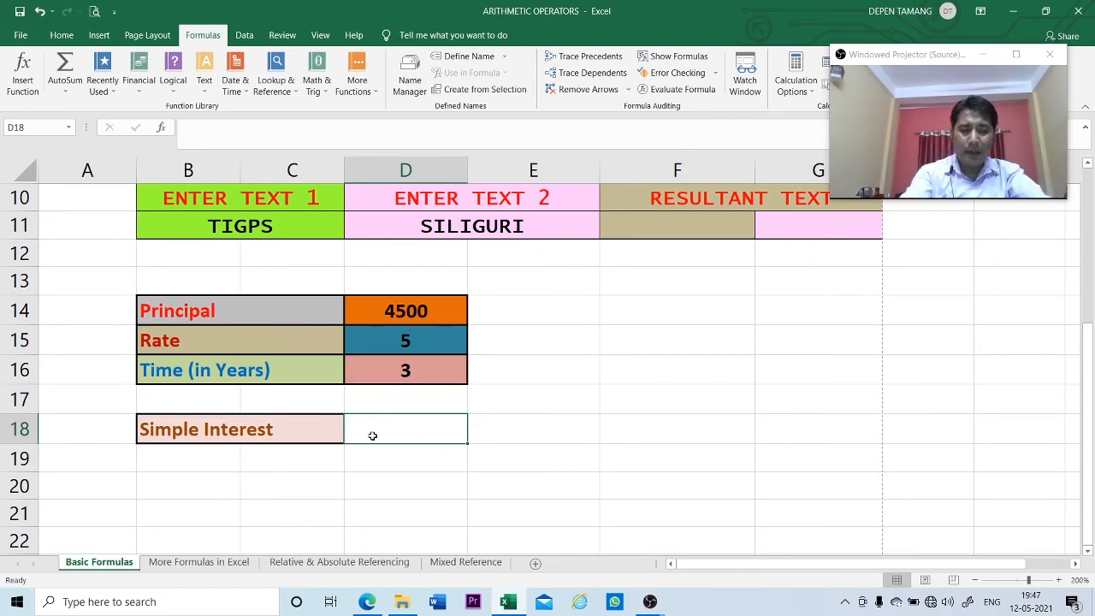
{"action": "type", "text": "="}
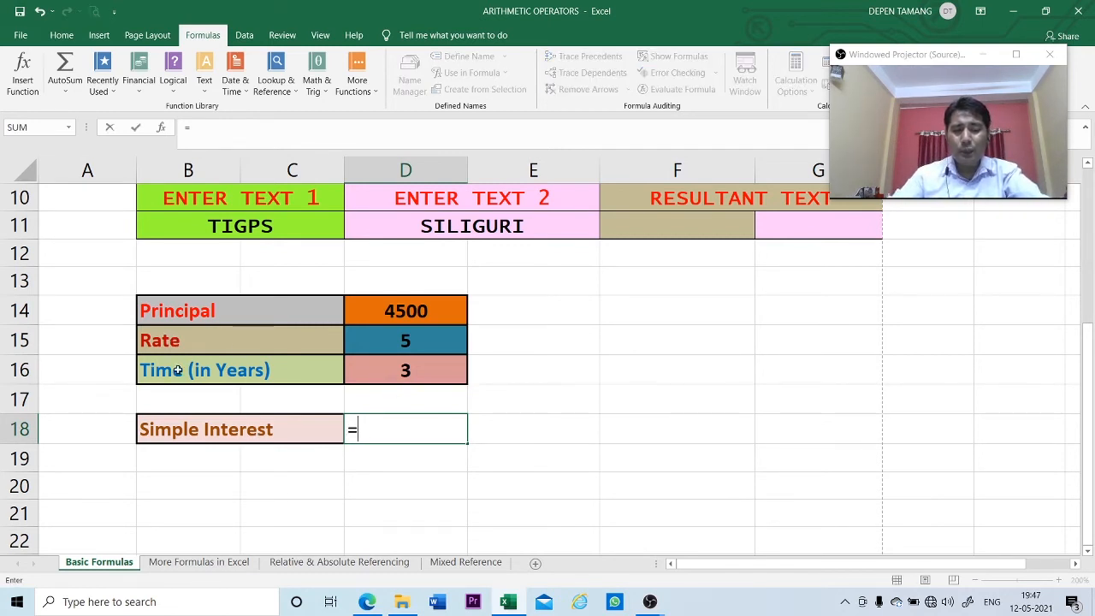
{"action": "left_click", "coordinate": [401, 311]}
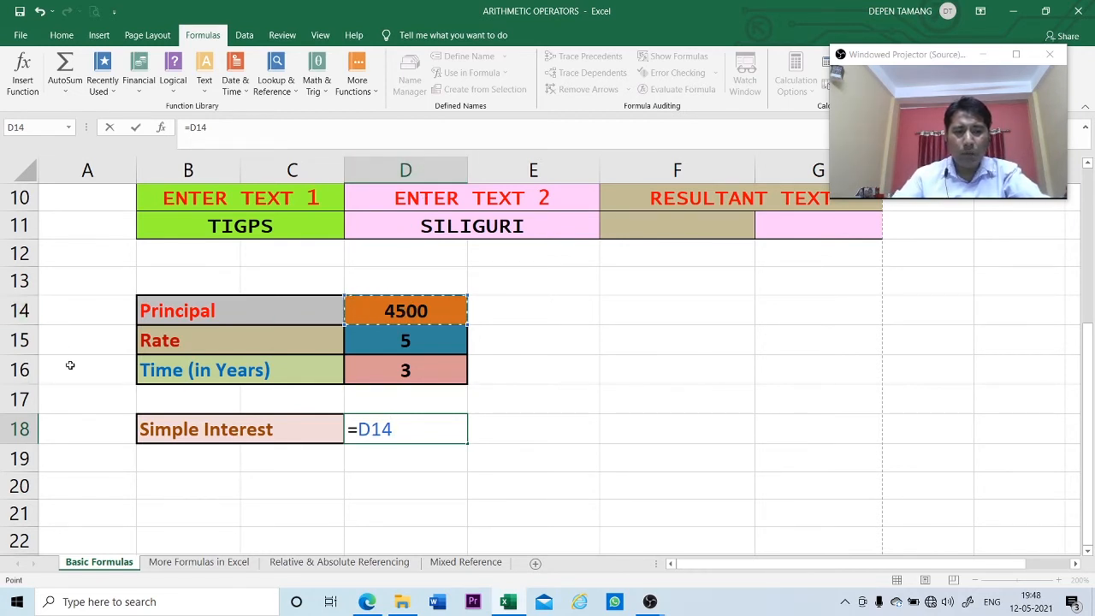
{"action": "type", "text": "*"}
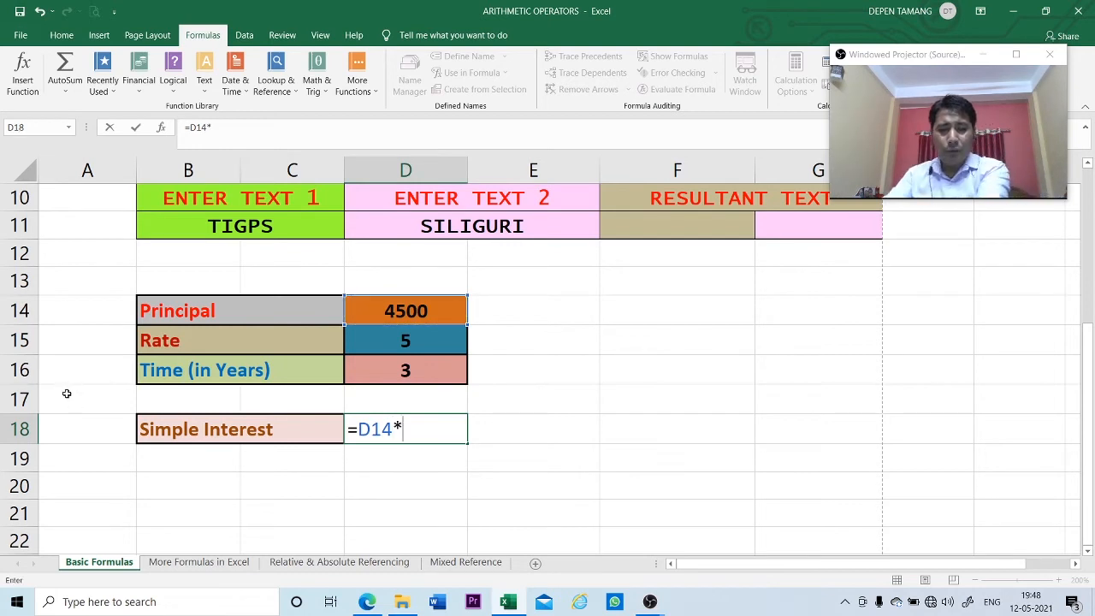
{"action": "left_click", "coordinate": [399, 345]}
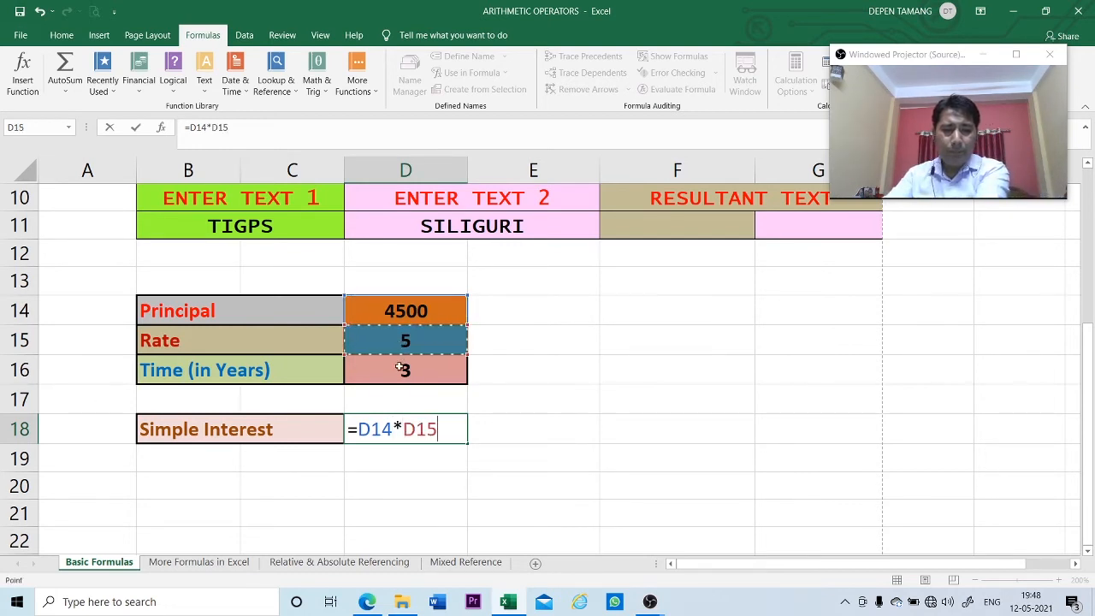
{"action": "type", "text": "*"}
{"action": "left_click", "coordinate": [406, 372]}
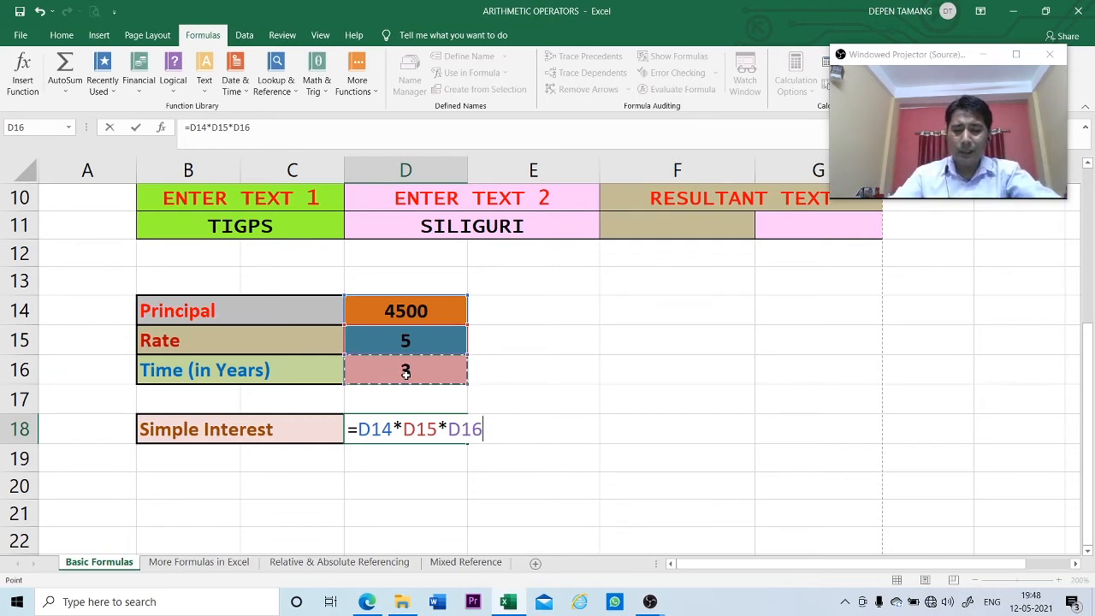
{"action": "type", "text": "/"}
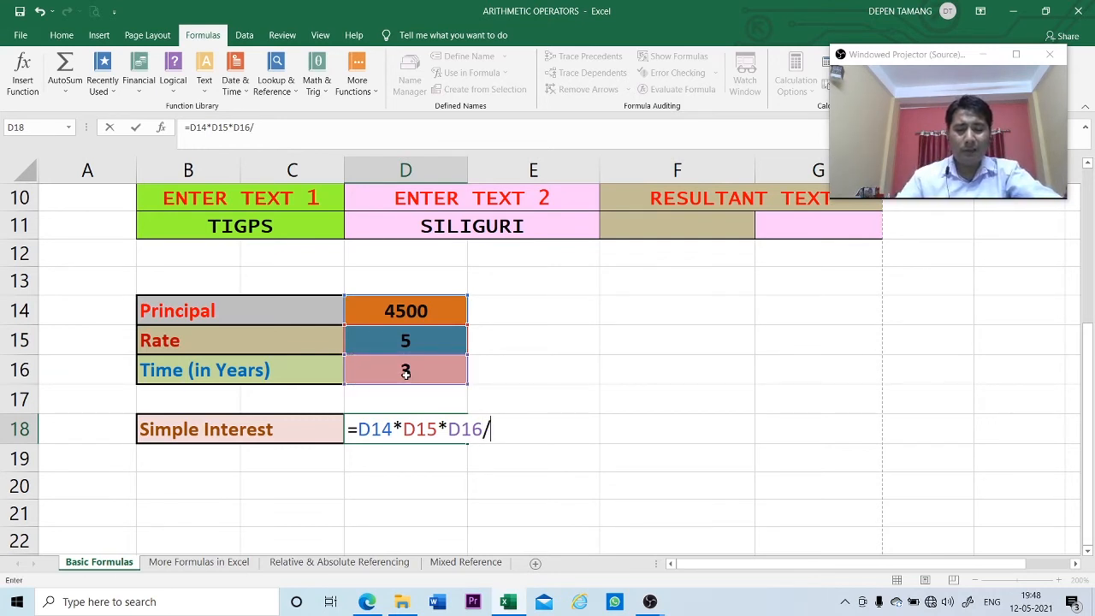
{"action": "type", "text": "100"}
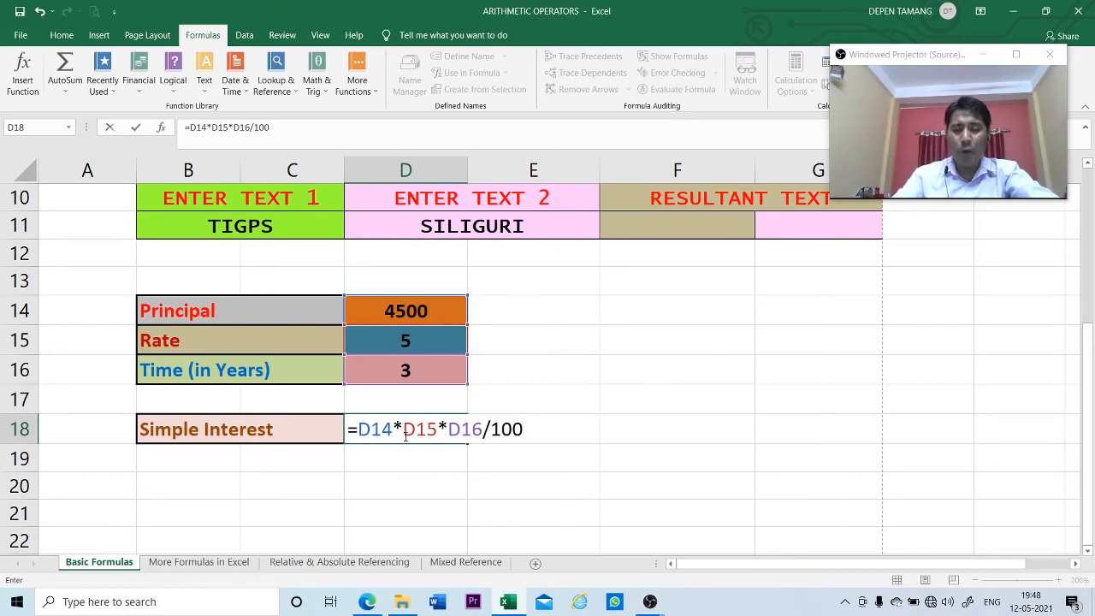
{"action": "key", "text": "Return"}
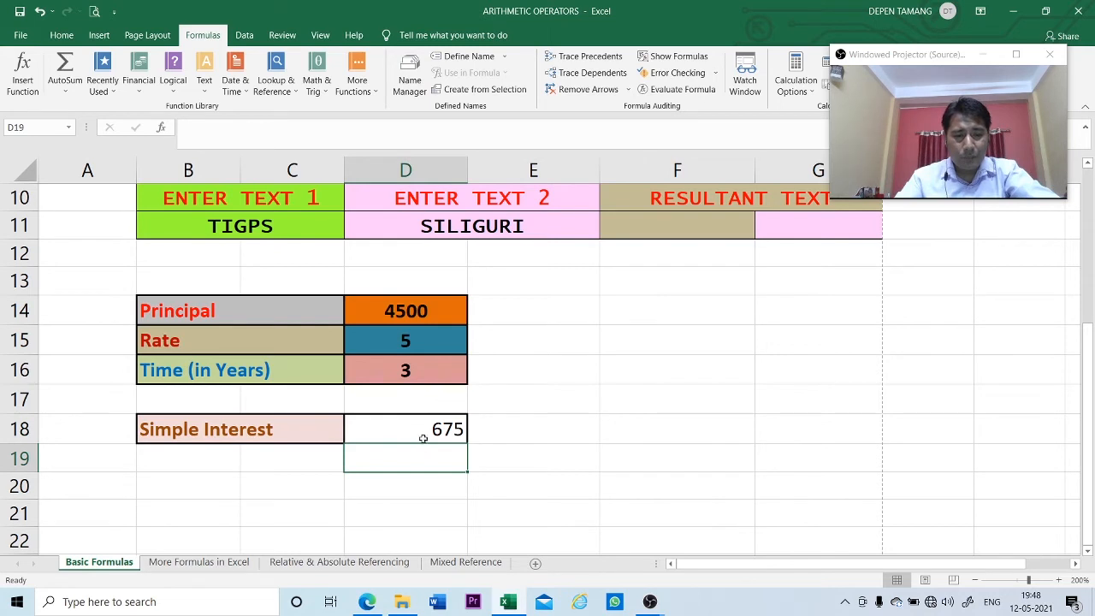
{"action": "left_click", "coordinate": [423, 432]}
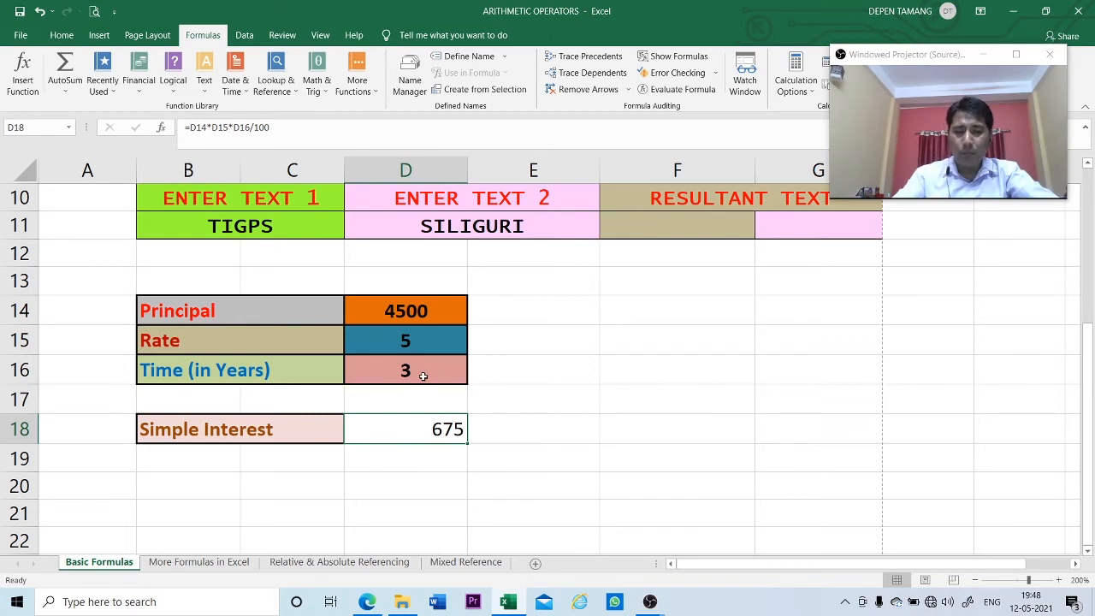
{"action": "left_click", "coordinate": [523, 436]}
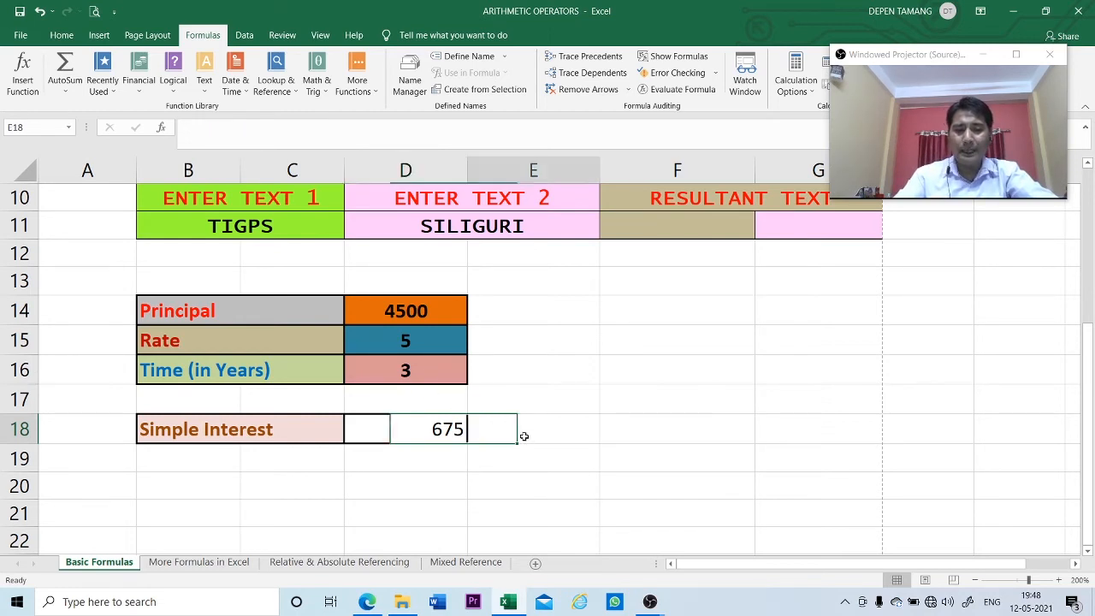
{"action": "left_click", "coordinate": [438, 431]}
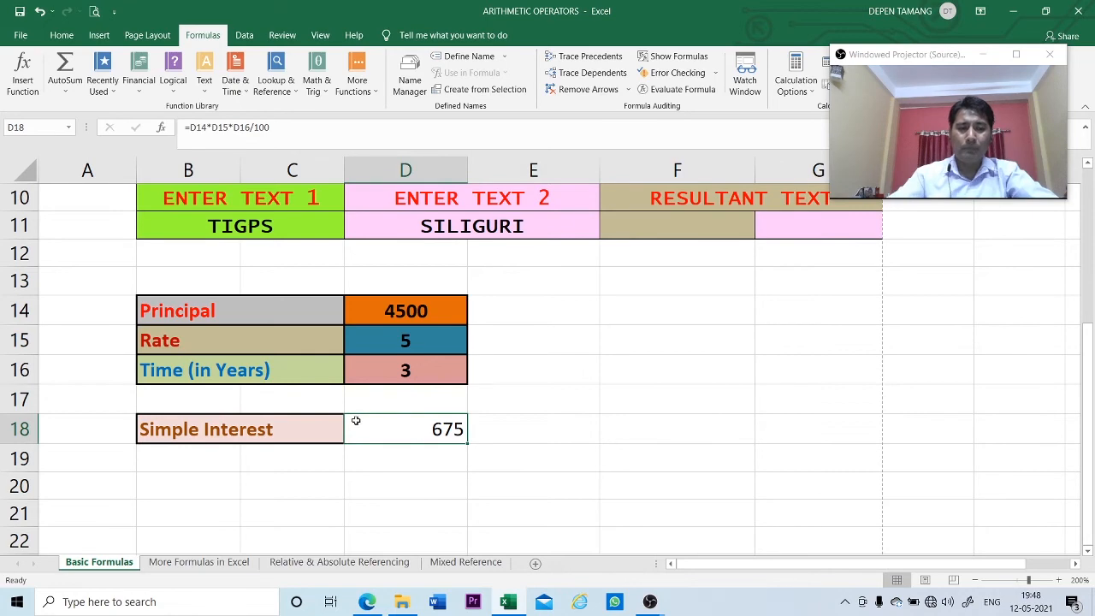
Step: Switch to the PDF in Microsoft Edge and read Using Formula on Text, highlighting "ampersand symbol (&" and "Concatenation"
{"action": "left_click", "coordinate": [366, 601]}
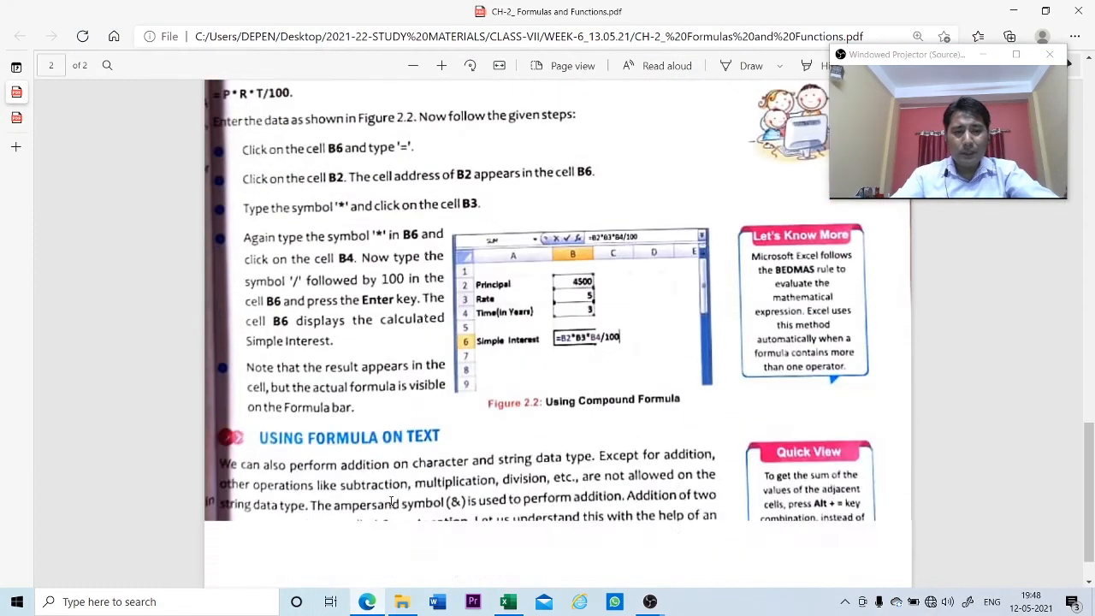
{"action": "scroll", "coordinate": [391, 502], "scroll_direction": "down", "scroll_amount": 1}
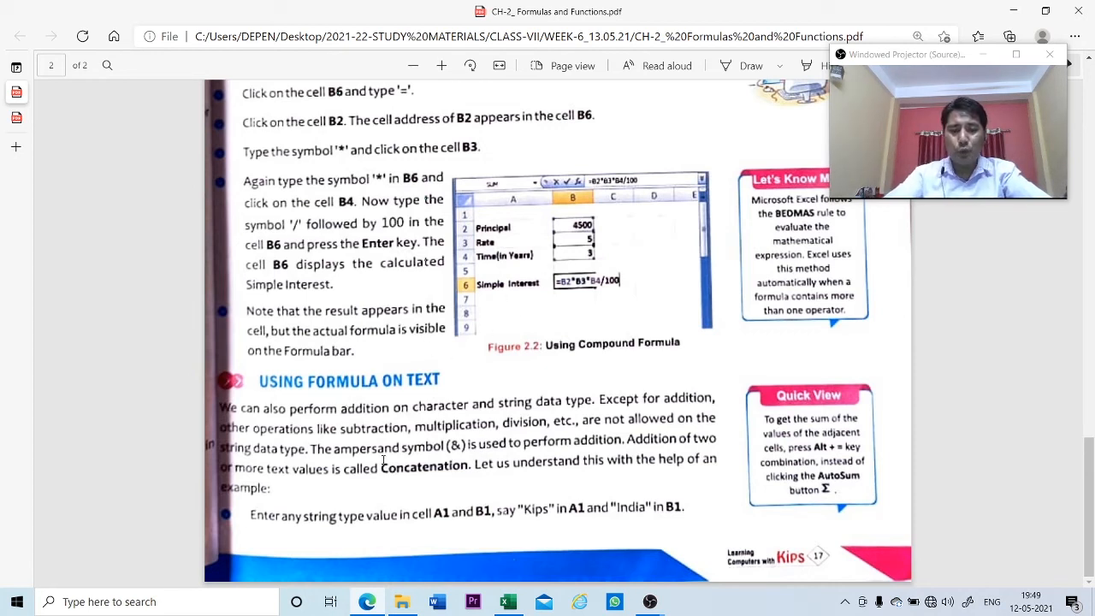
{"action": "double_click", "coordinate": [455, 445]}
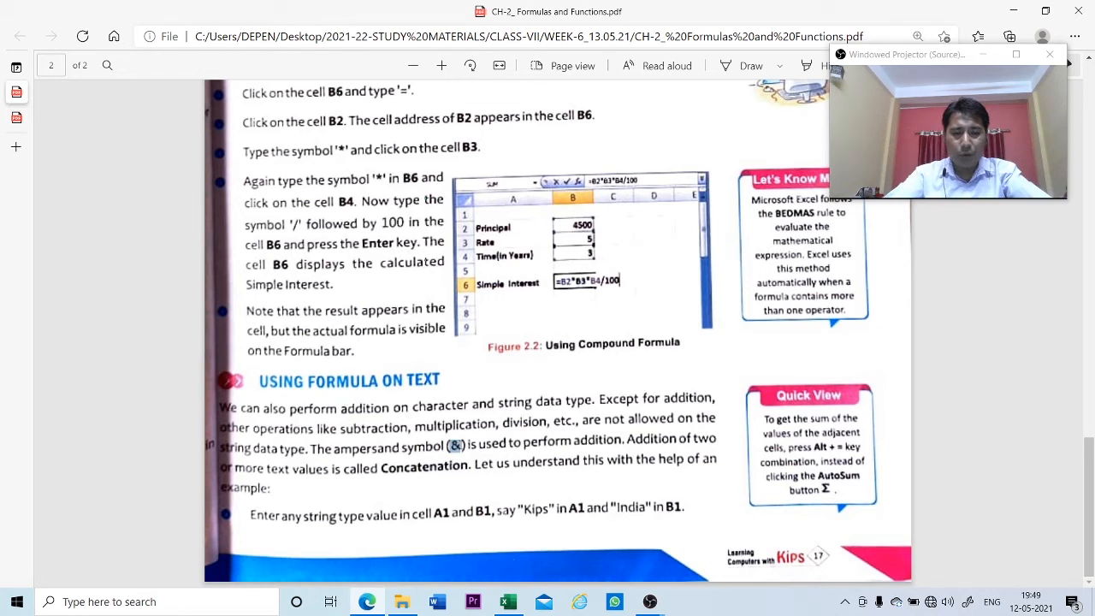
{"action": "left_click_drag", "start_coordinate": [334, 448], "coordinate": [458, 447]}
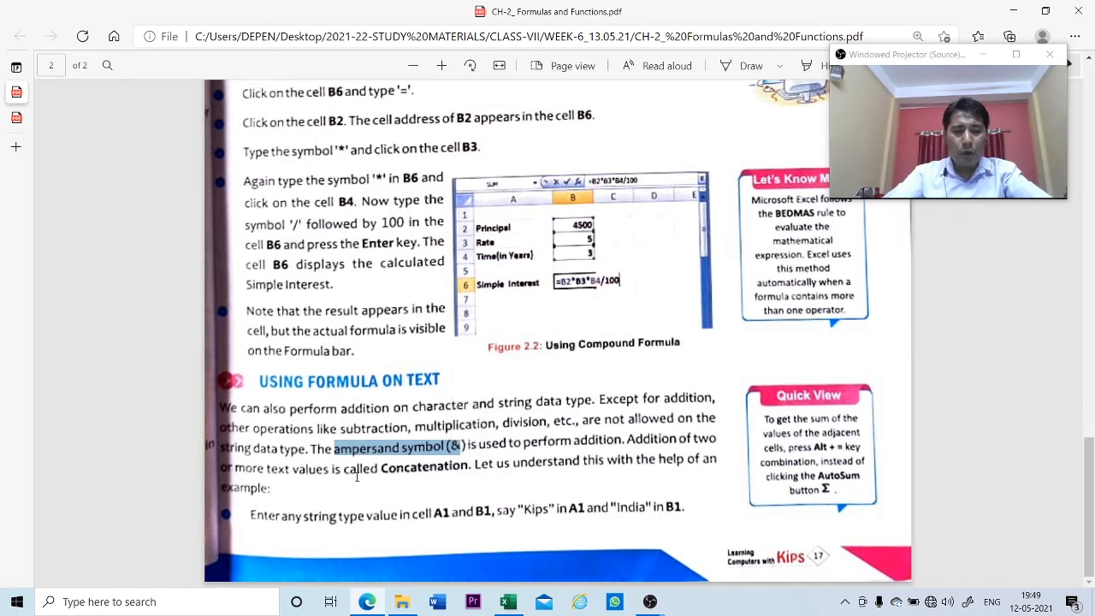
{"action": "left_click_drag", "start_coordinate": [381, 467], "coordinate": [467, 465]}
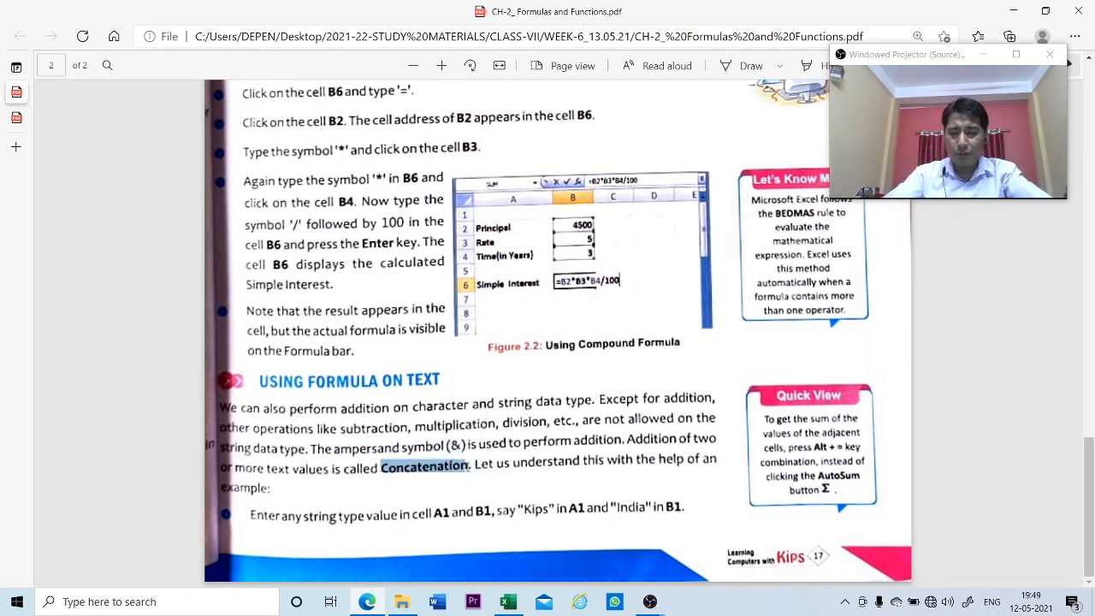
{"action": "left_click", "coordinate": [464, 491]}
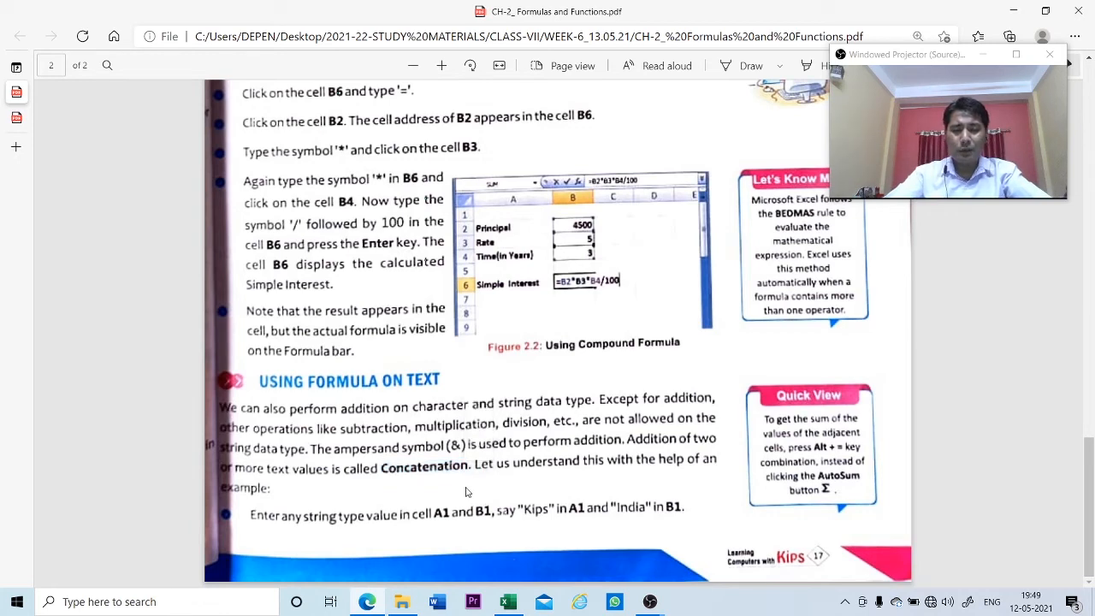
Step: Switch back to the Excel workbook and review the text entries in B11 and D11 of the text join table
{"action": "left_click", "coordinate": [1011, 11]}
{"action": "scroll", "coordinate": [359, 373], "scroll_direction": "up", "scroll_amount": 2}
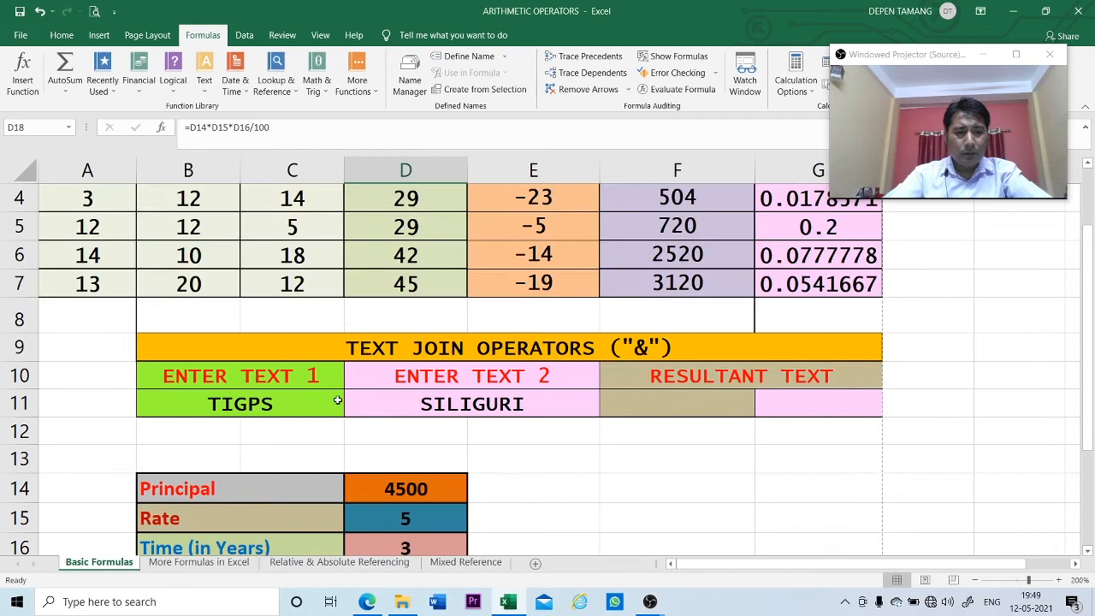
{"action": "left_click", "coordinate": [277, 406]}
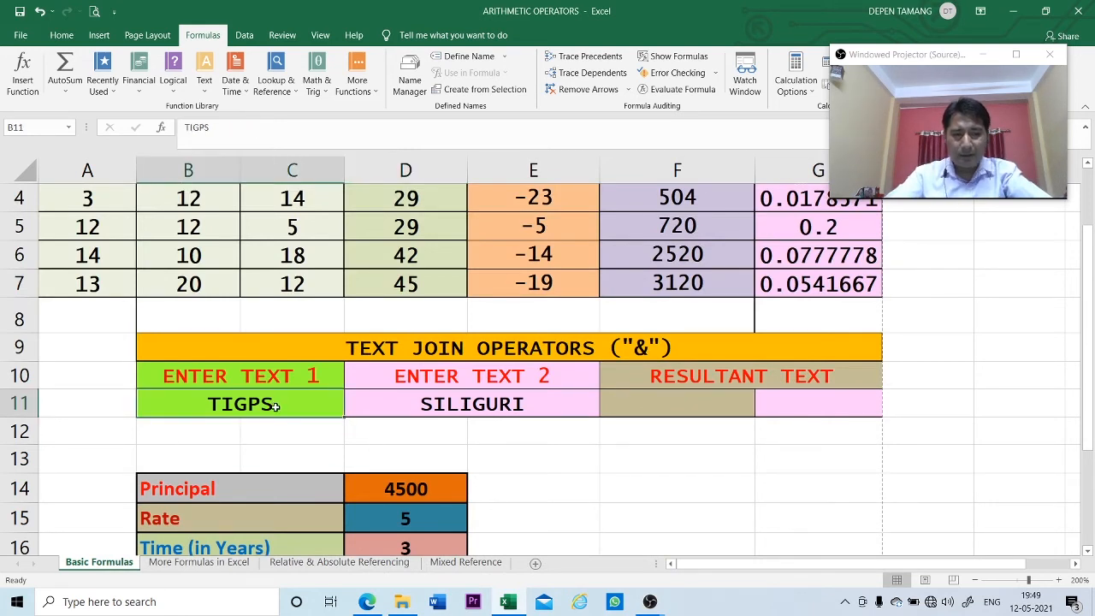
{"action": "left_click", "coordinate": [466, 409]}
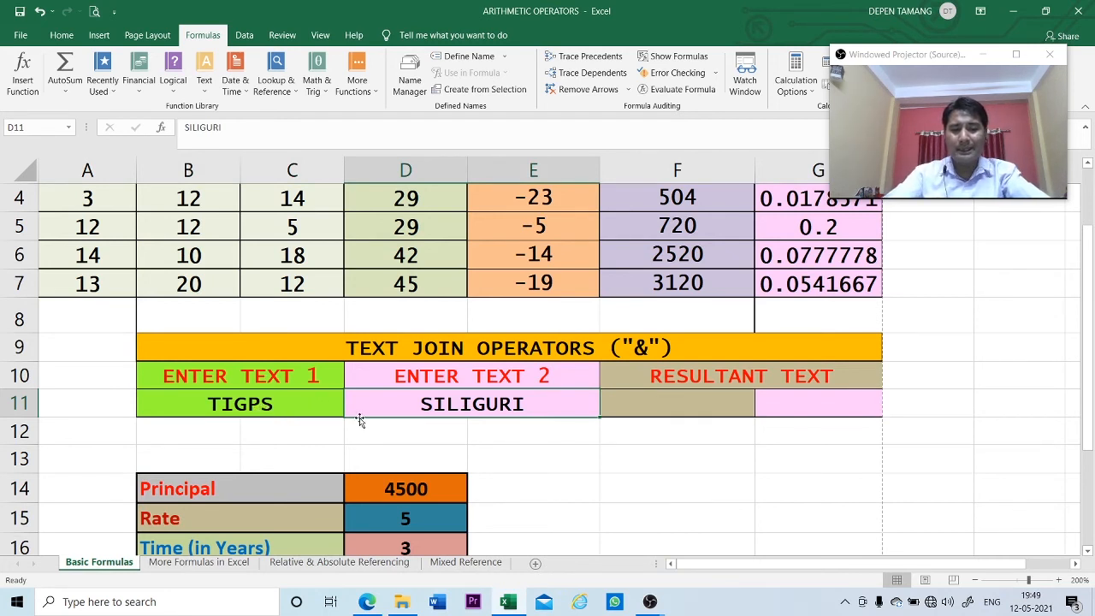
Step: Join the two texts in cell F11 with the formula =B11&D11 and widen column F to fit the joined text
{"action": "left_click", "coordinate": [630, 405]}
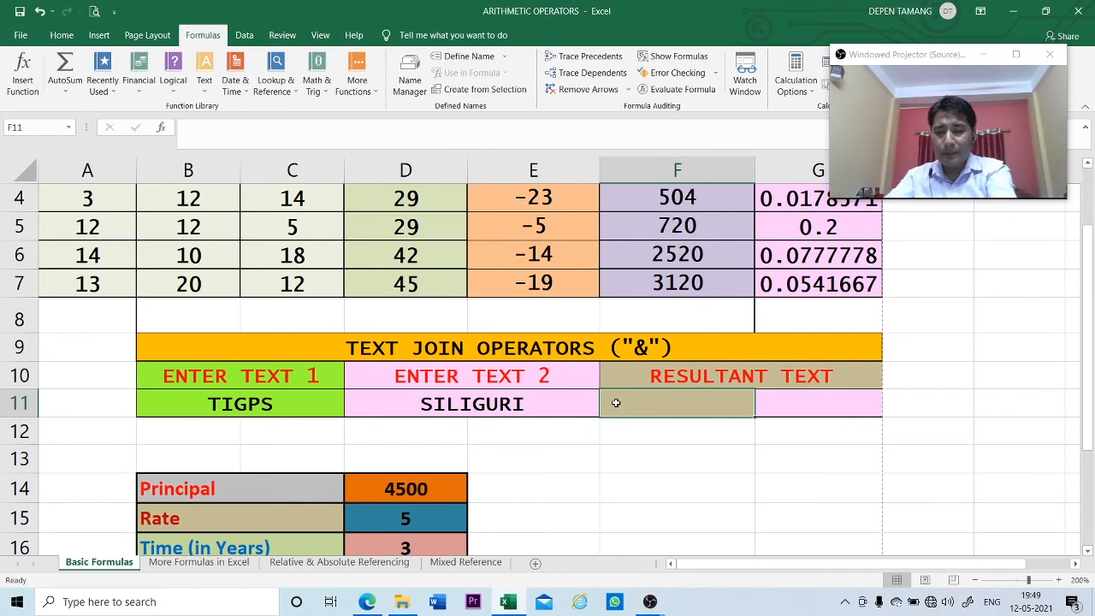
{"action": "type", "text": "="}
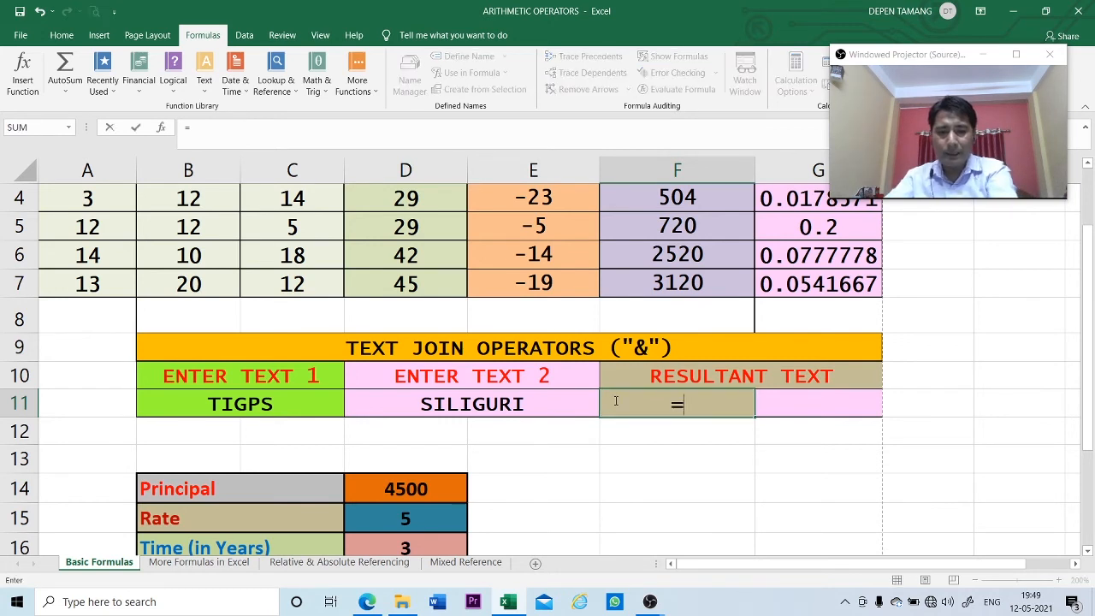
{"action": "left_click", "coordinate": [290, 407]}
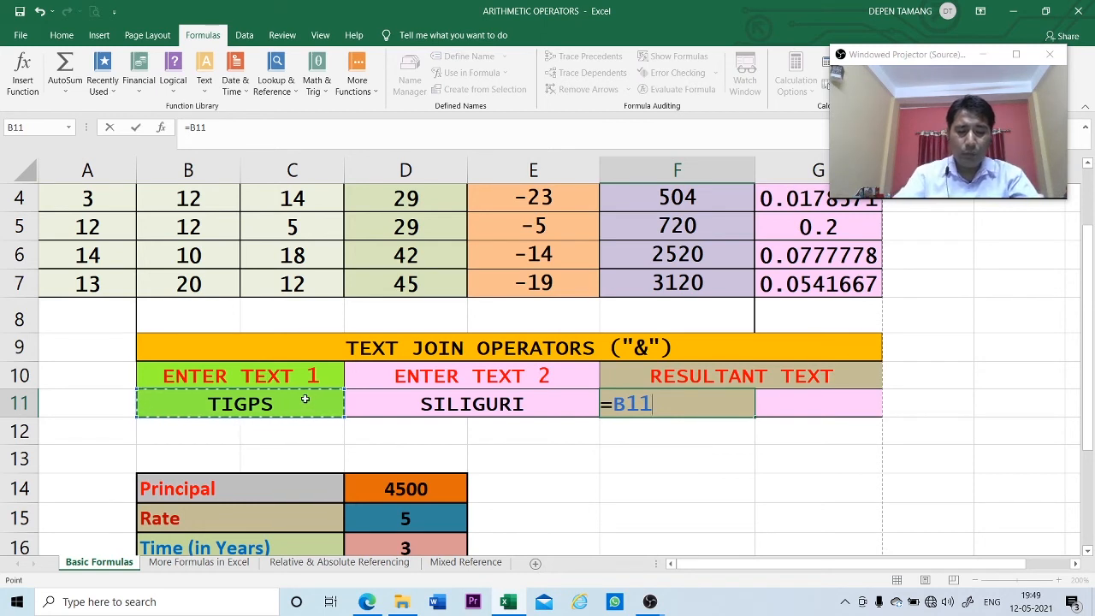
{"action": "type", "text": "&"}
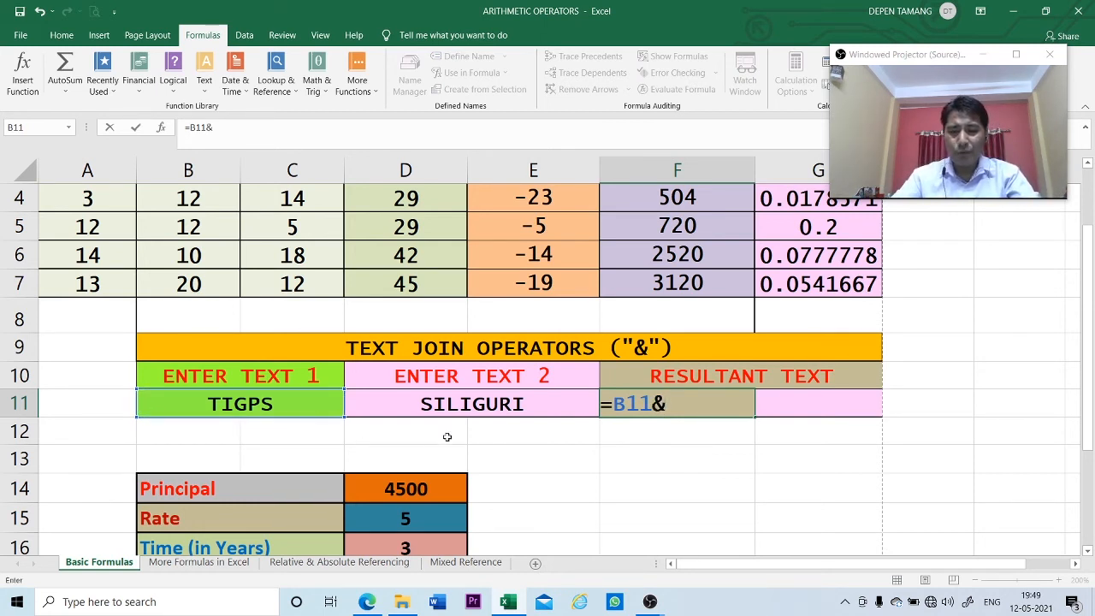
{"action": "left_click", "coordinate": [477, 406]}
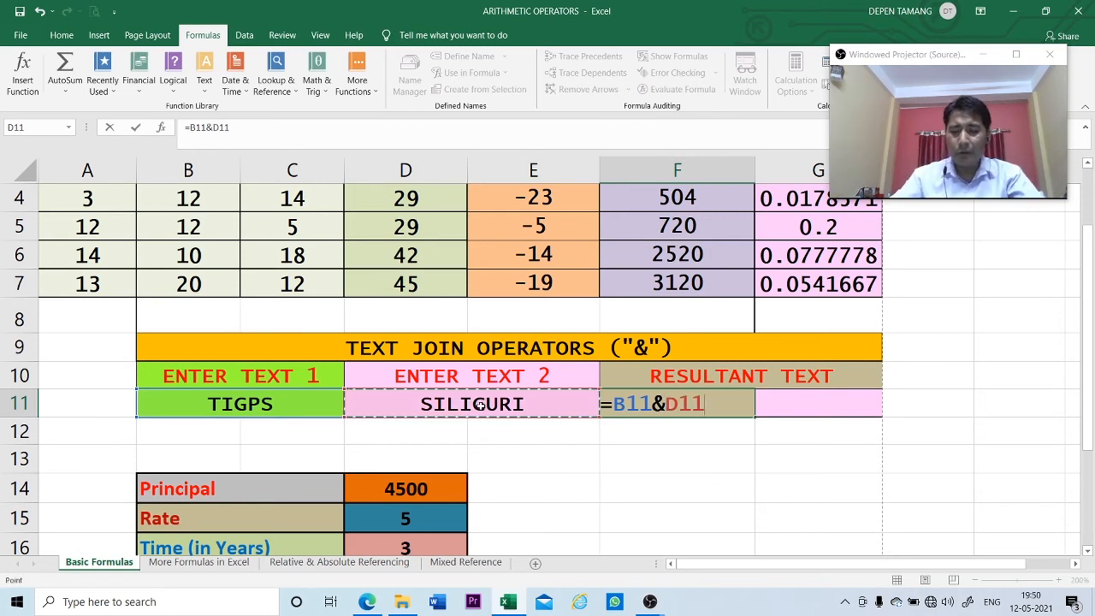
{"action": "key", "text": "Return"}
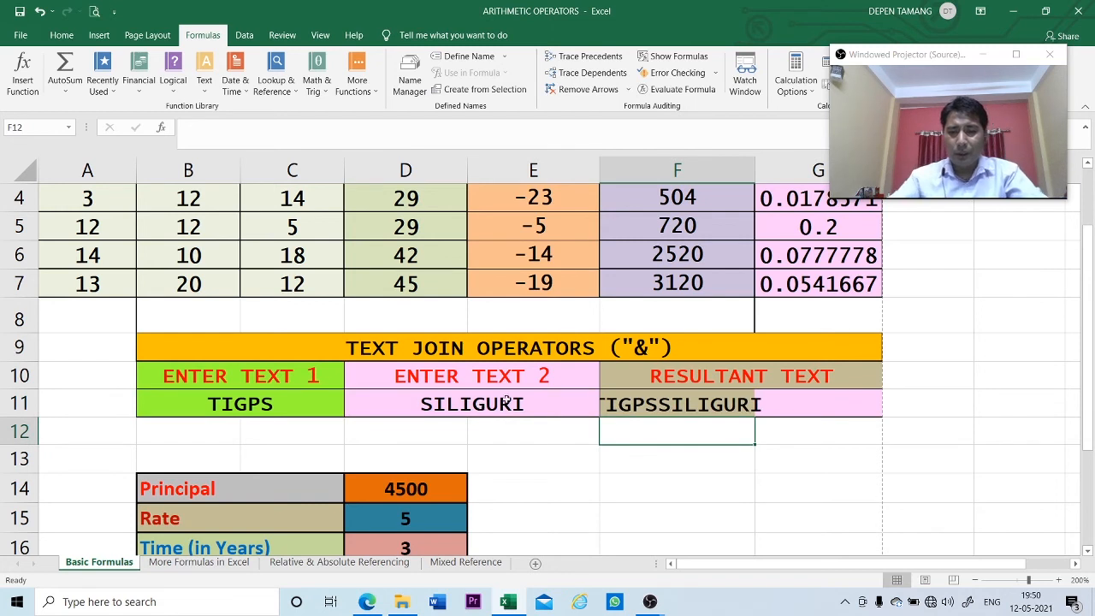
{"action": "left_click_drag", "start_coordinate": [755, 171], "coordinate": [791, 173]}
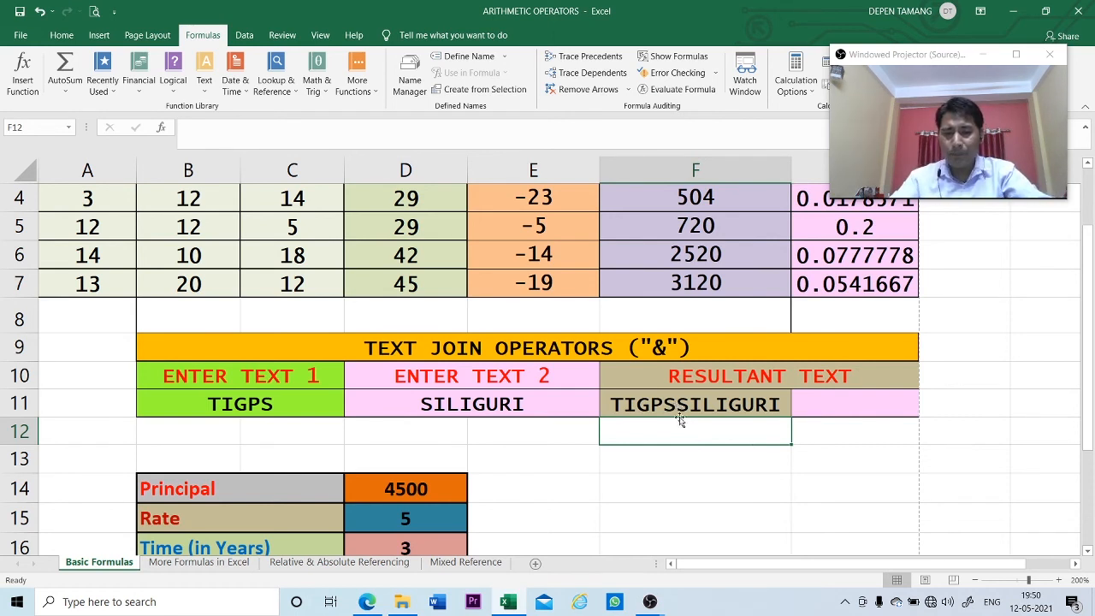
{"action": "left_click", "coordinate": [712, 405]}
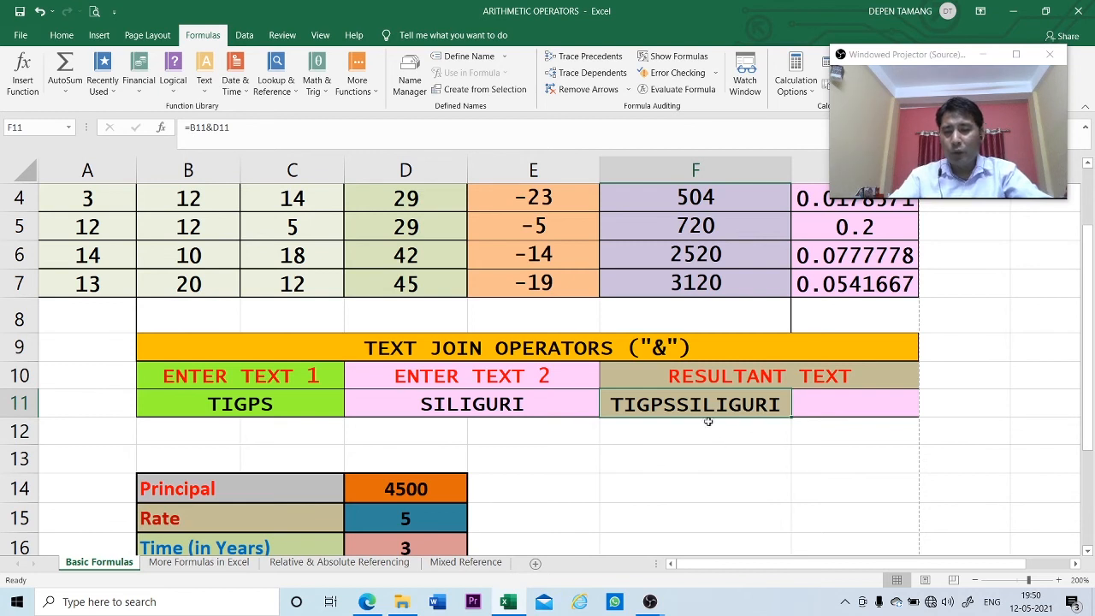
Step: Join the two texts with a space between them in cell G11 using the formula =B11&" "&D11
{"action": "left_click", "coordinate": [826, 413]}
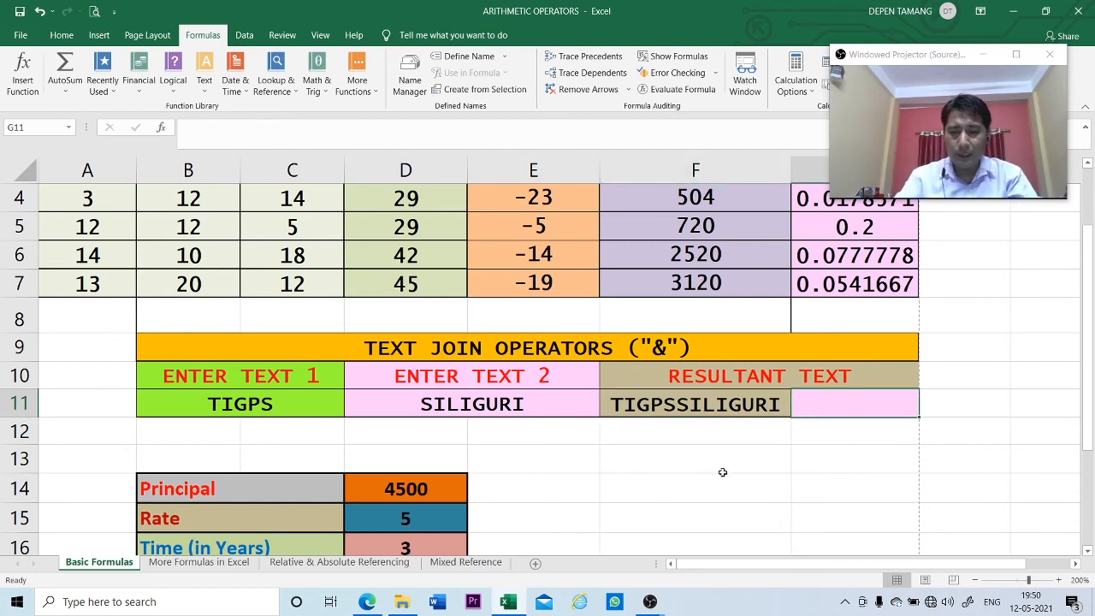
{"action": "type", "text": "="}
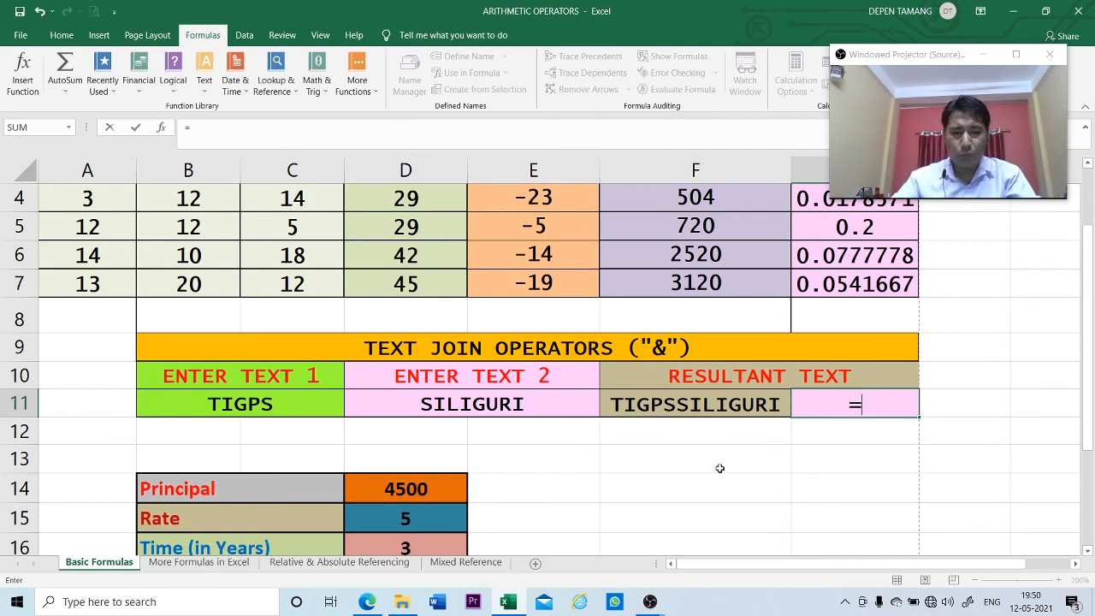
{"action": "left_click", "coordinate": [243, 408]}
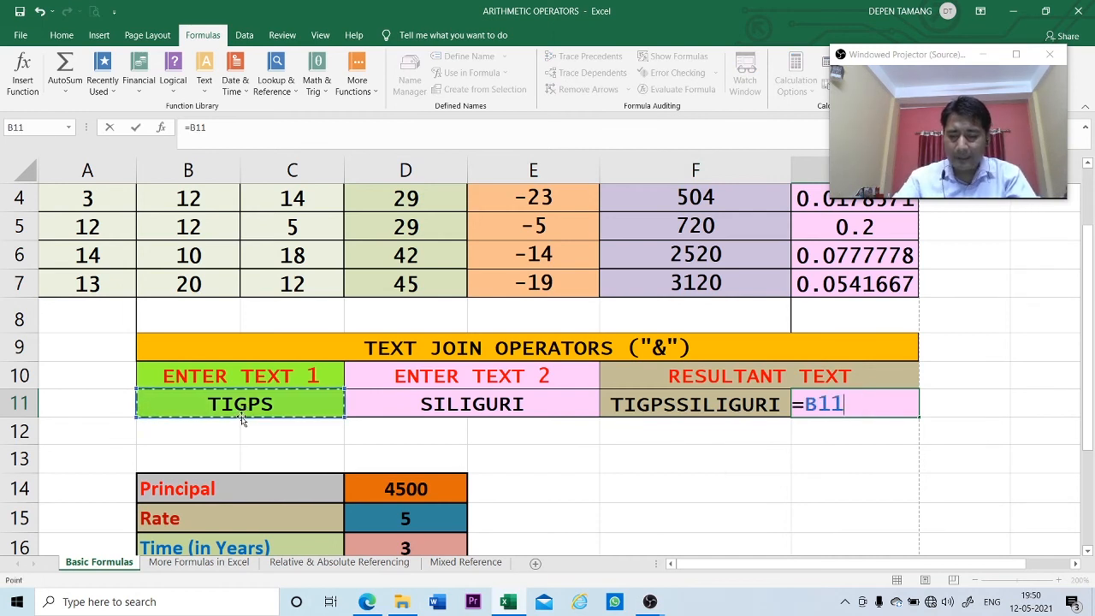
{"action": "type", "text": "\""}
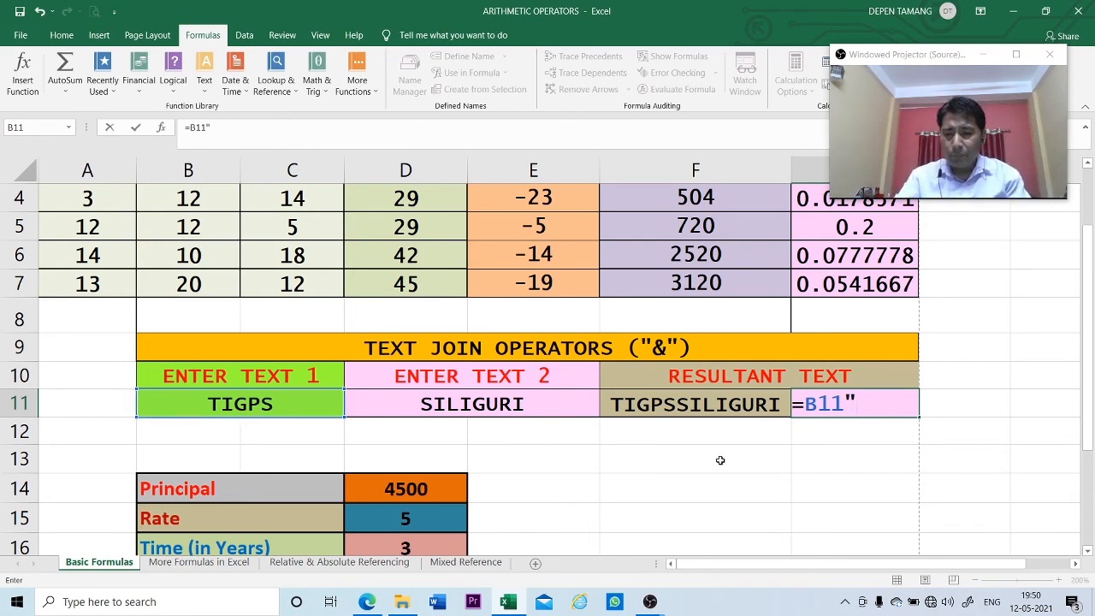
{"action": "left_click", "coordinate": [845, 404]}
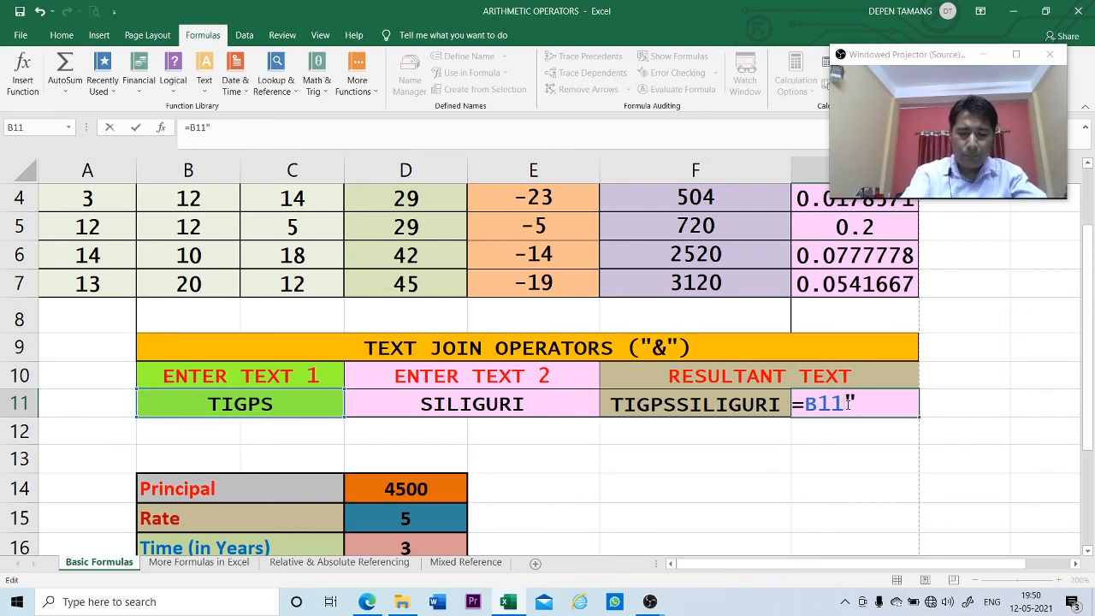
{"action": "type", "text": "&"}
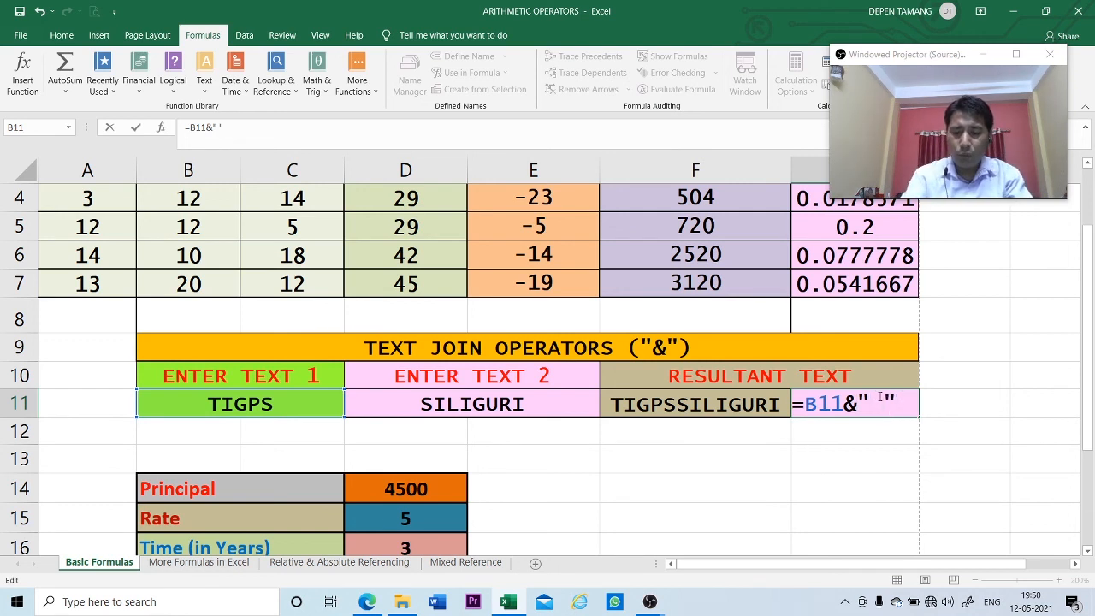
{"action": "type", "text": "&"}
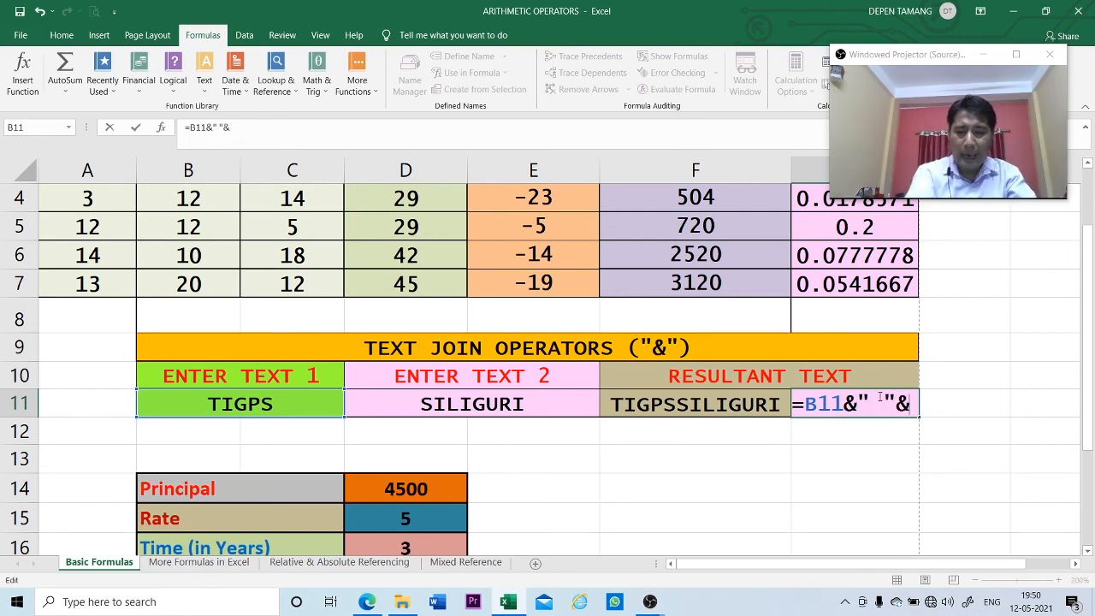
{"action": "left_click", "coordinate": [553, 405]}
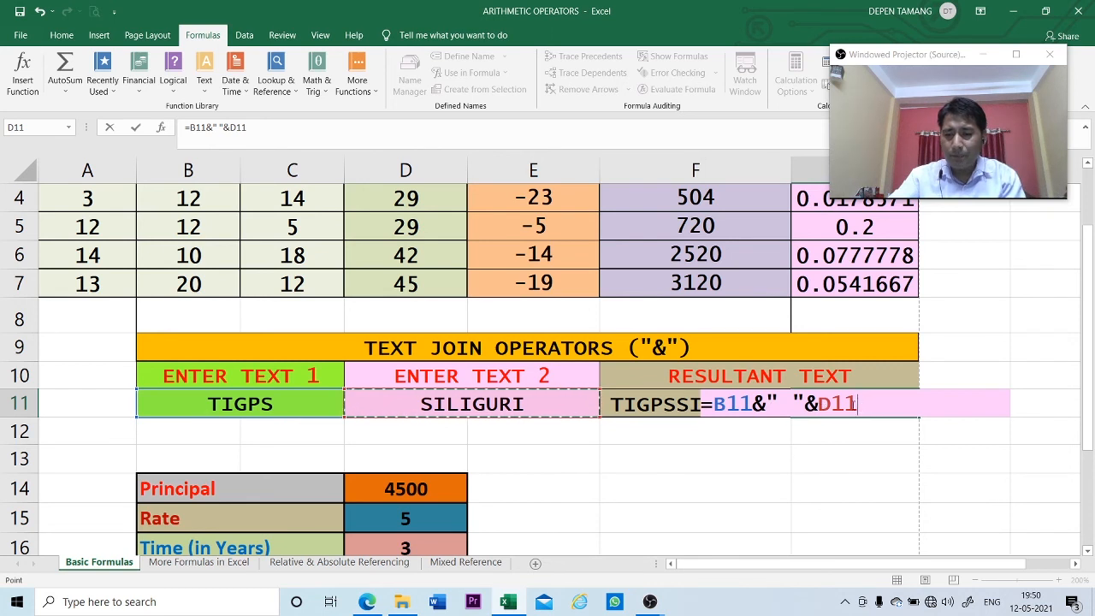
{"action": "key", "text": "Return"}
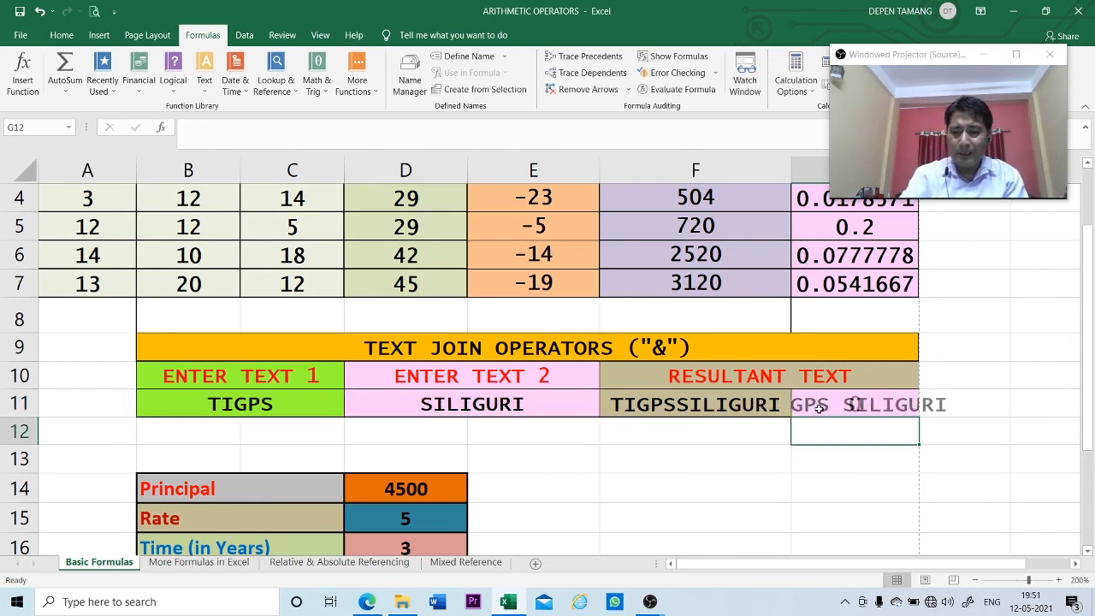
Step: Move the floating projector window clear of the column headers and autofit column G to its contents
{"action": "left_click", "coordinate": [920, 319]}
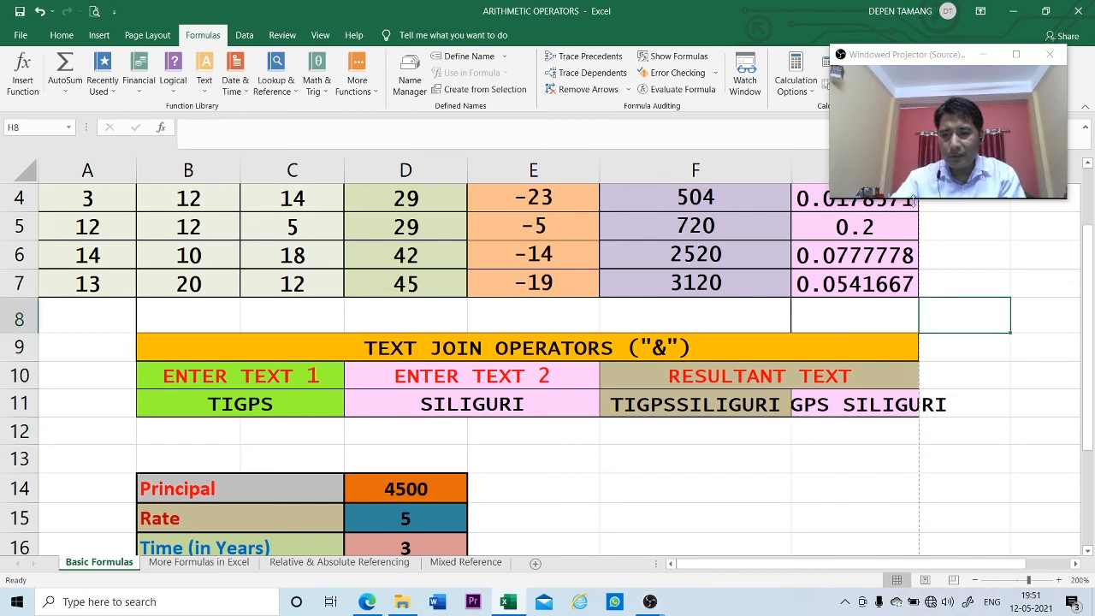
{"action": "left_click_drag", "start_coordinate": [944, 59], "coordinate": [949, 443]}
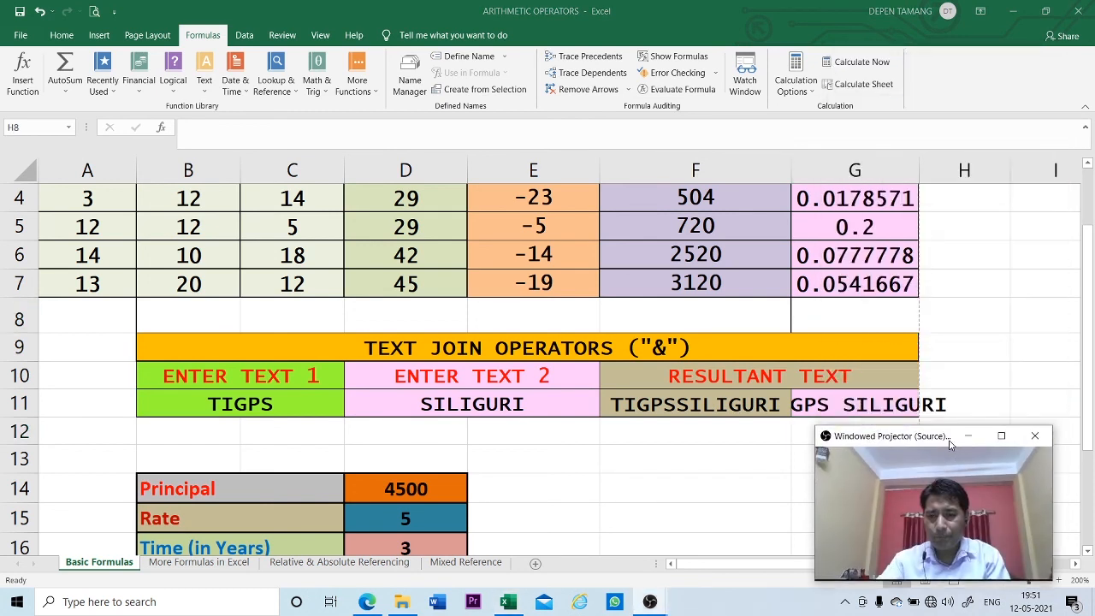
{"action": "left_click", "coordinate": [922, 168]}
{"action": "double_click", "coordinate": [920, 168]}
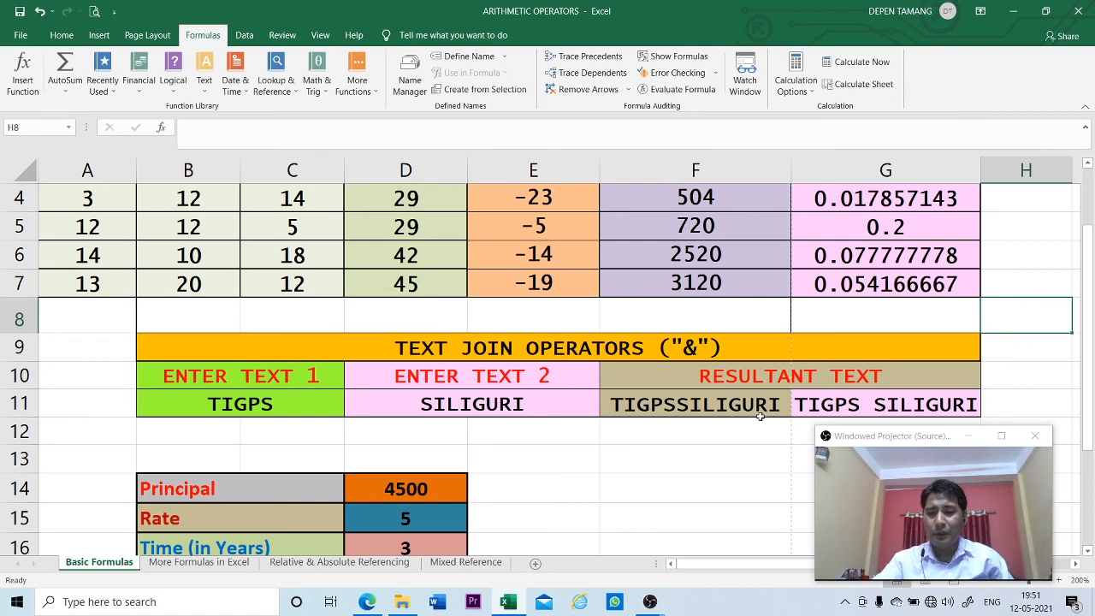
Step: Inspect the cell references and the ampersand in the join formula of cell F11
{"action": "left_click", "coordinate": [727, 409]}
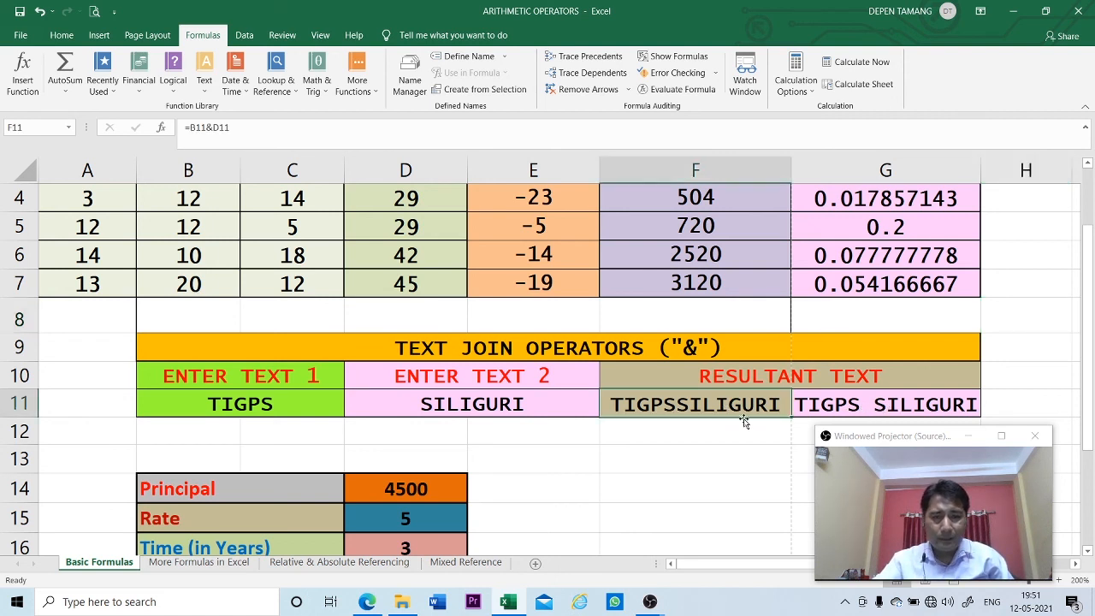
{"action": "key", "text": "F2"}
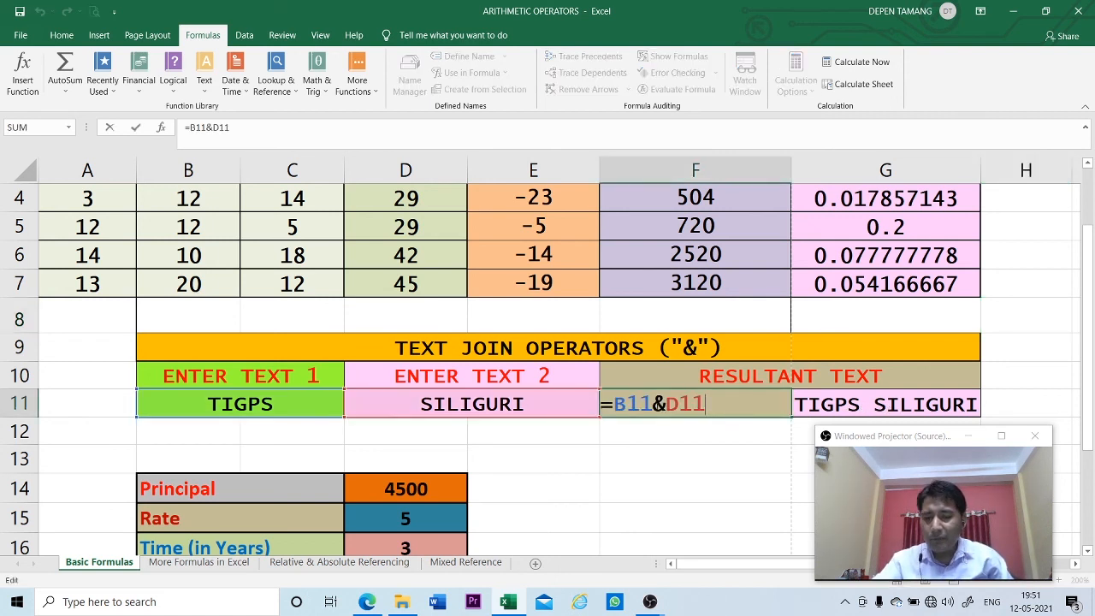
{"action": "key", "text": "Left"}
{"action": "key", "text": "Left"}
{"action": "key", "text": "Left"}
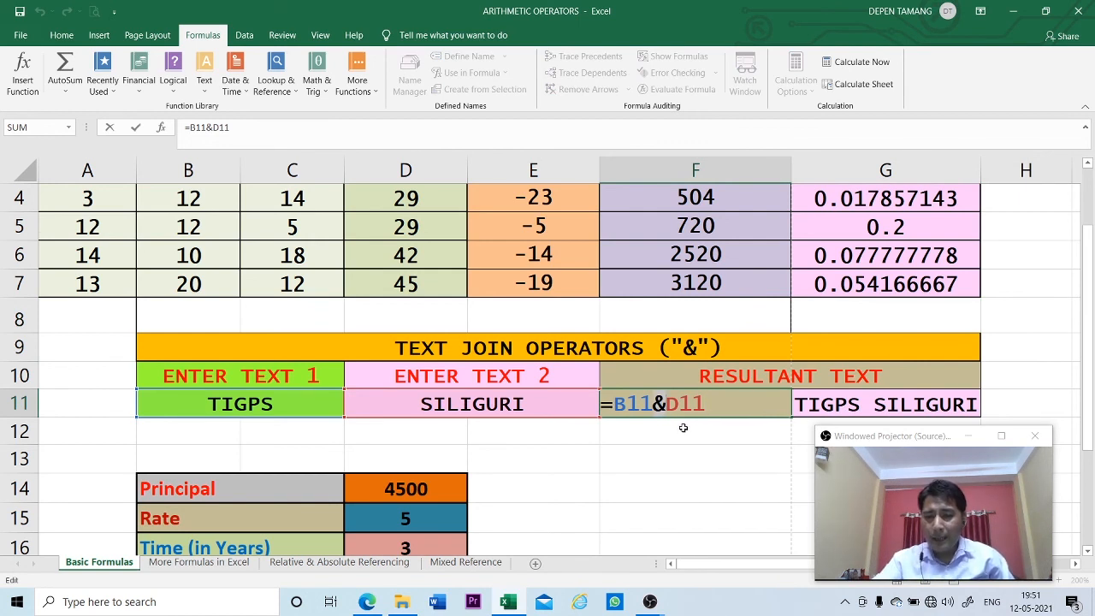
{"action": "key", "text": "Escape"}
Step: Add extra spaces between the quotation marks in the join formula of cell G11
{"action": "double_click", "coordinate": [885, 404]}
{"action": "left_click_drag", "start_coordinate": [859, 402], "coordinate": [893, 397]}
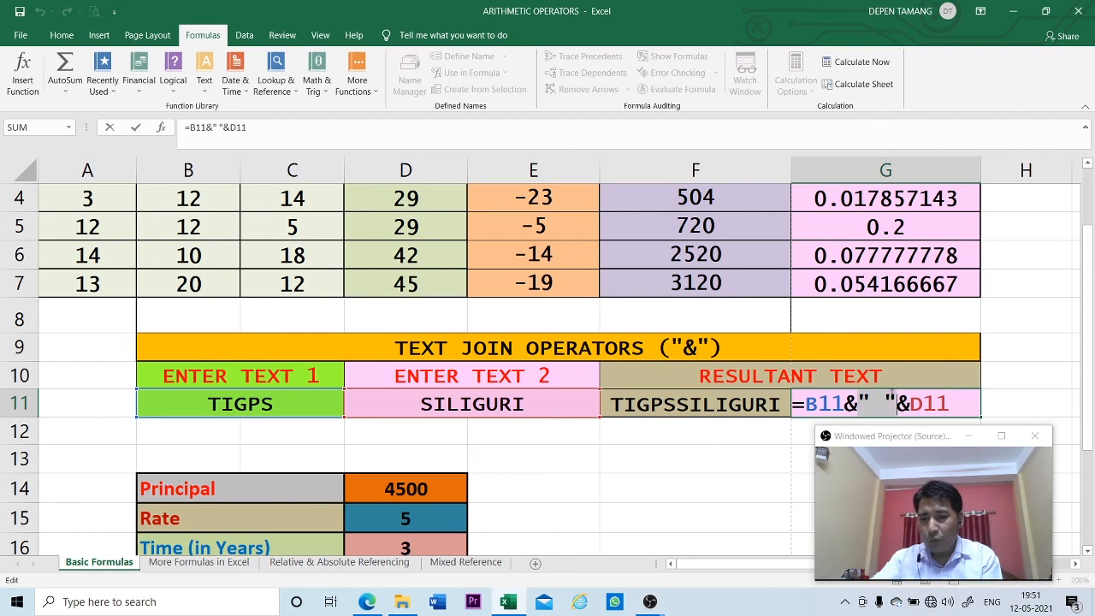
{"action": "left_click", "coordinate": [885, 405]}
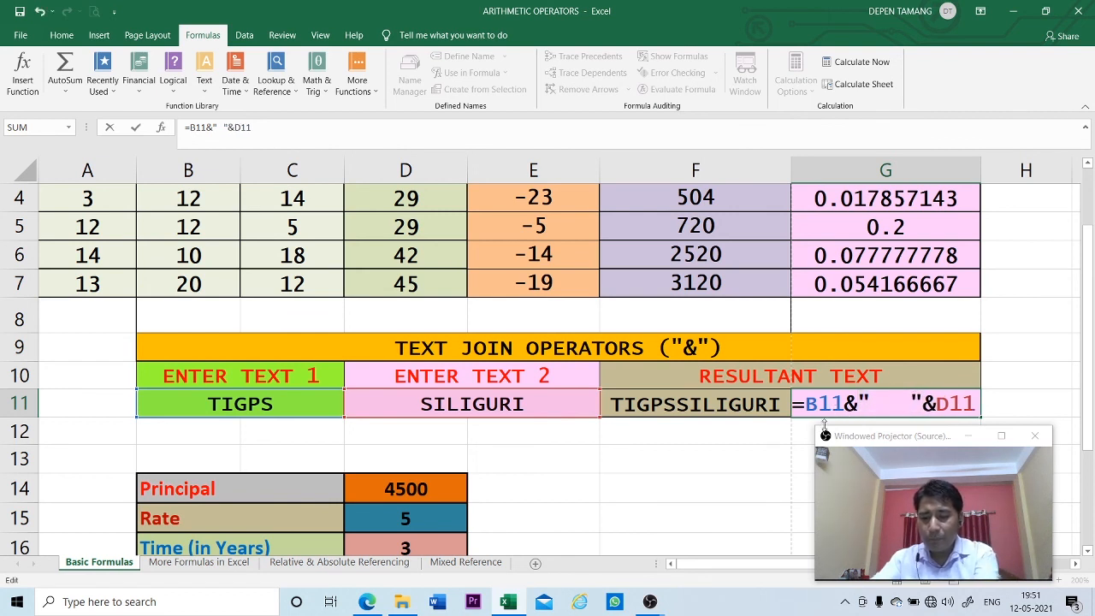
{"action": "key", "text": "Return"}
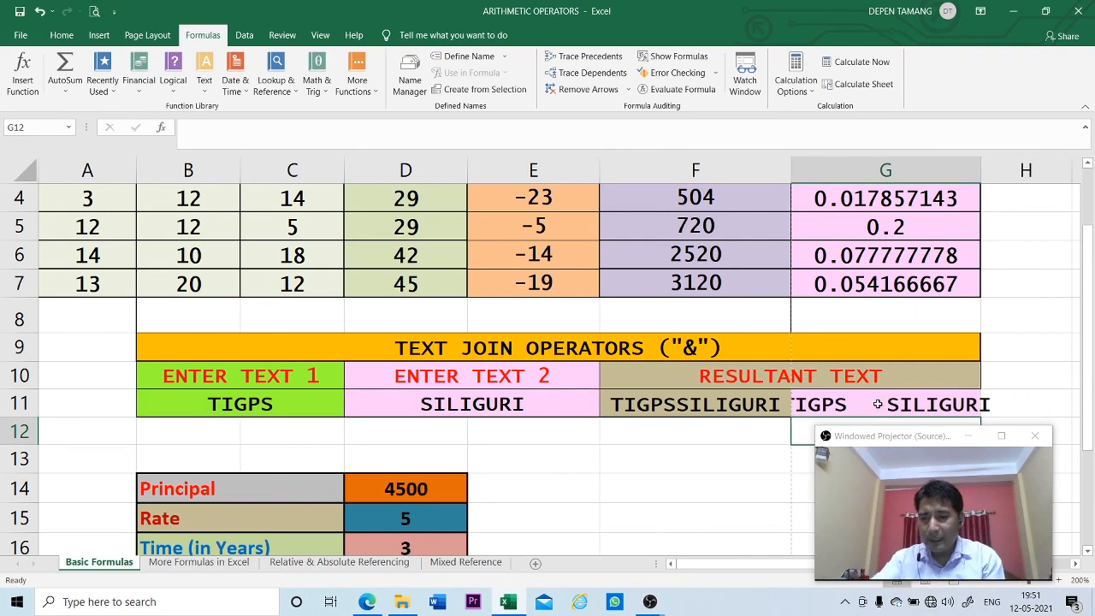
Step: Remove the extra spaces from the join formula in cell G11 and enter it as =B11&" F13"&D11
{"action": "left_click", "coordinate": [877, 405]}
{"action": "double_click", "coordinate": [898, 398]}
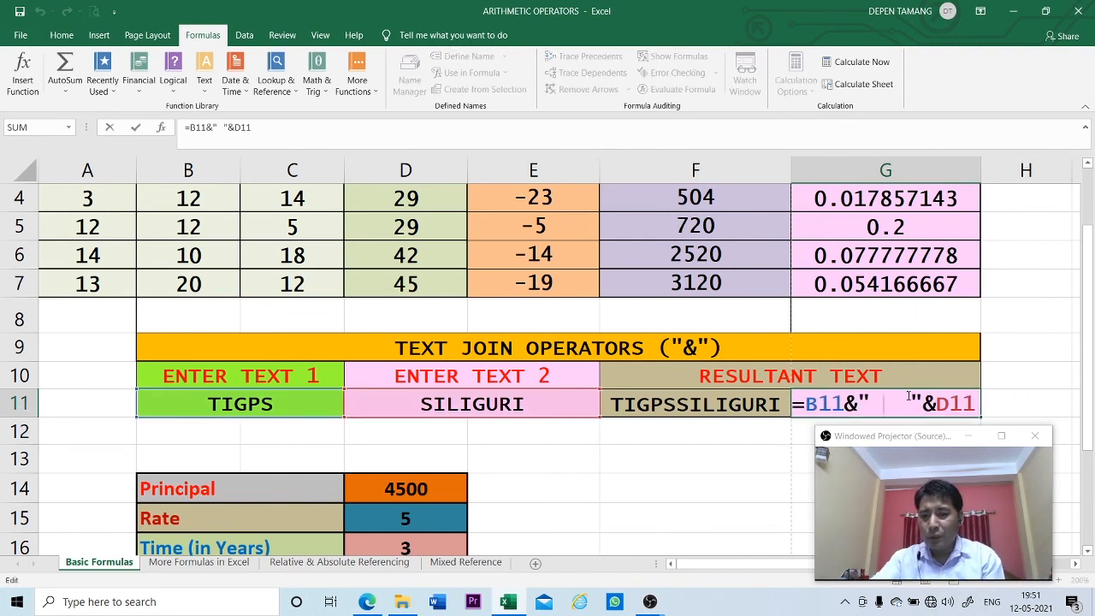
{"action": "key", "text": "BackSpace"}
{"action": "key", "text": "BackSpace"}
{"action": "key", "text": "BackSpace"}
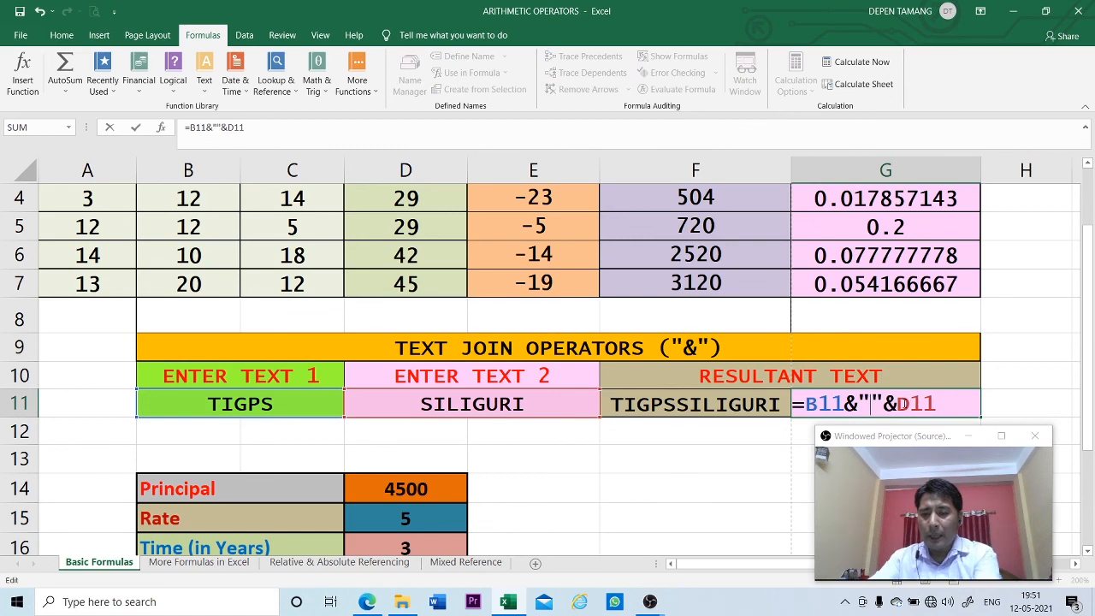
{"action": "left_click", "coordinate": [754, 450]}
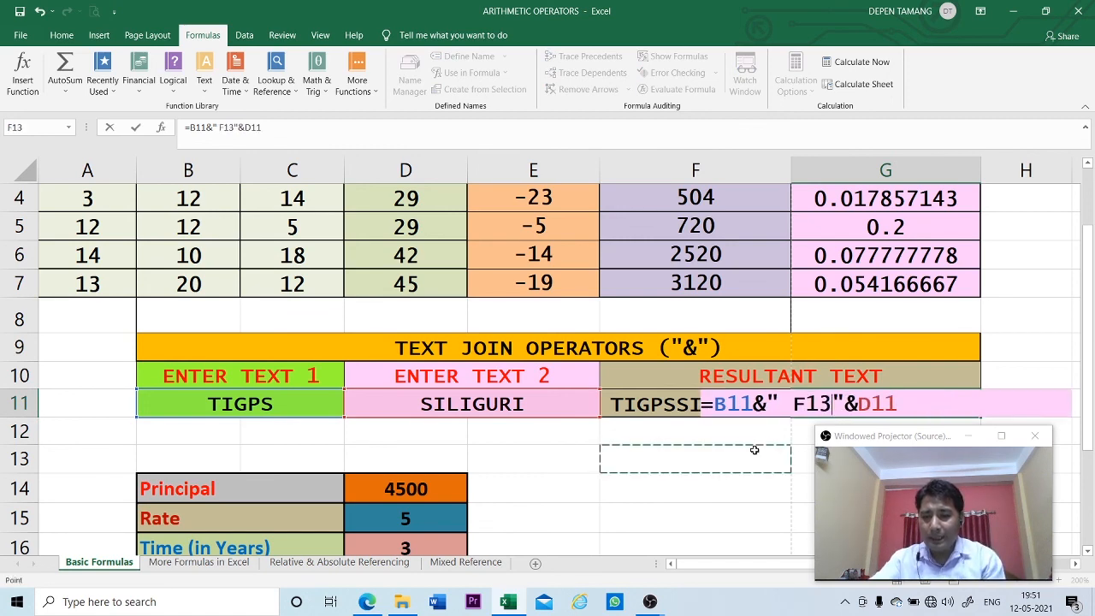
{"action": "key", "text": "Return"}
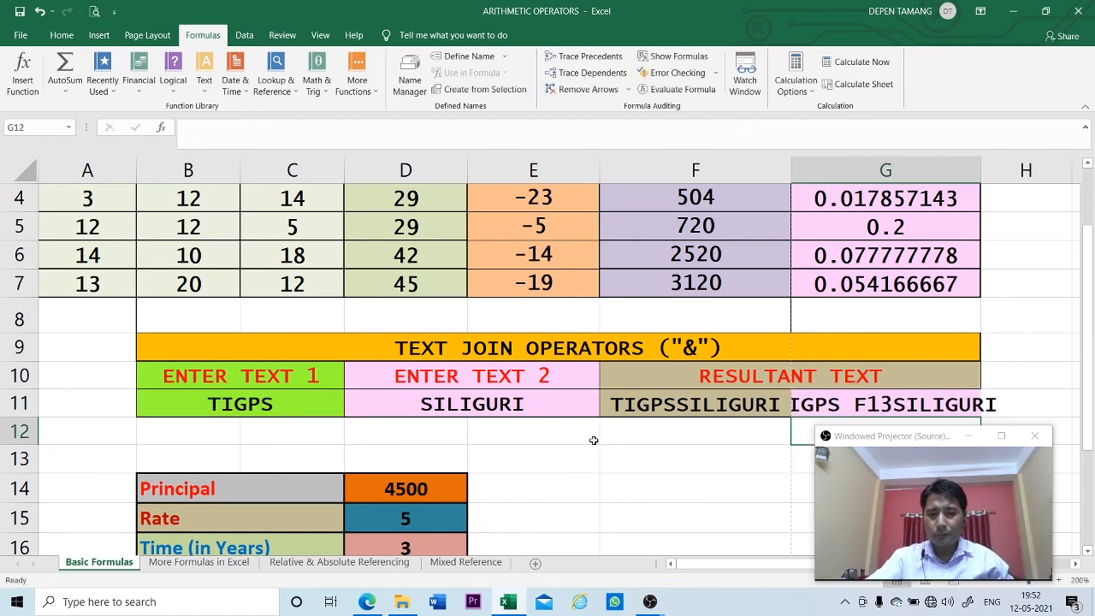
{"action": "scroll", "coordinate": [593, 439], "scroll_direction": "up", "scroll_amount": 1}
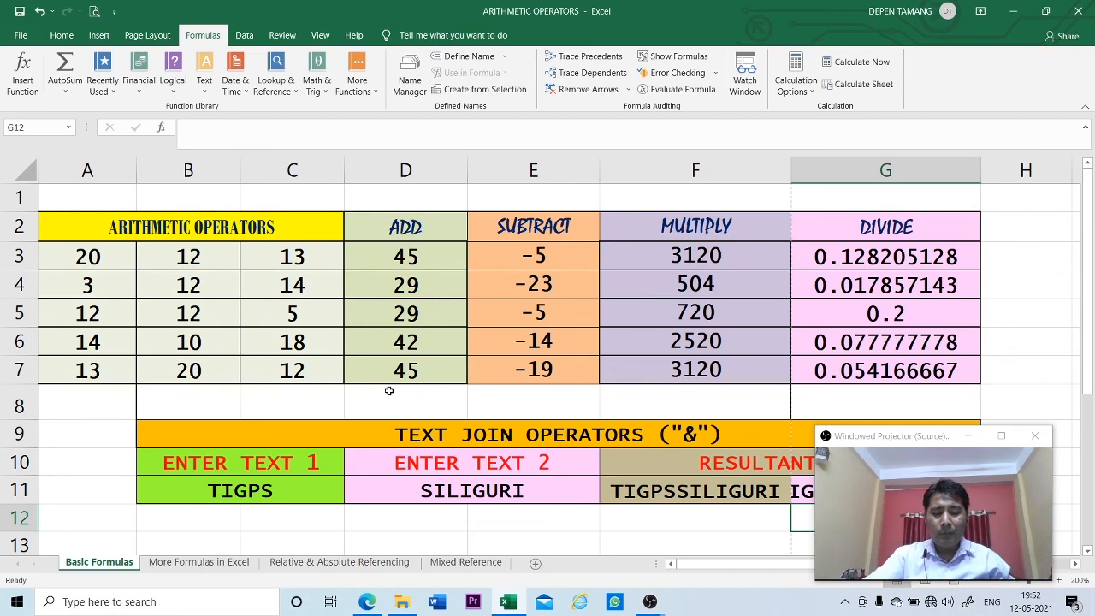
{"action": "scroll", "coordinate": [388, 390], "scroll_direction": "down", "scroll_amount": 1}
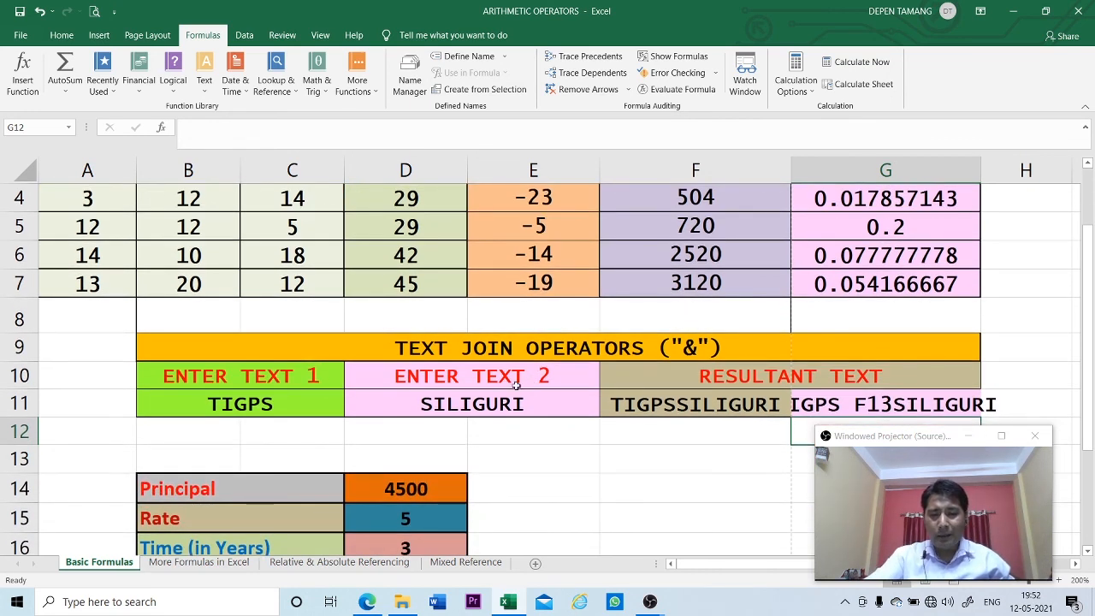
{"action": "scroll", "coordinate": [508, 387], "scroll_direction": "down", "scroll_amount": 2}
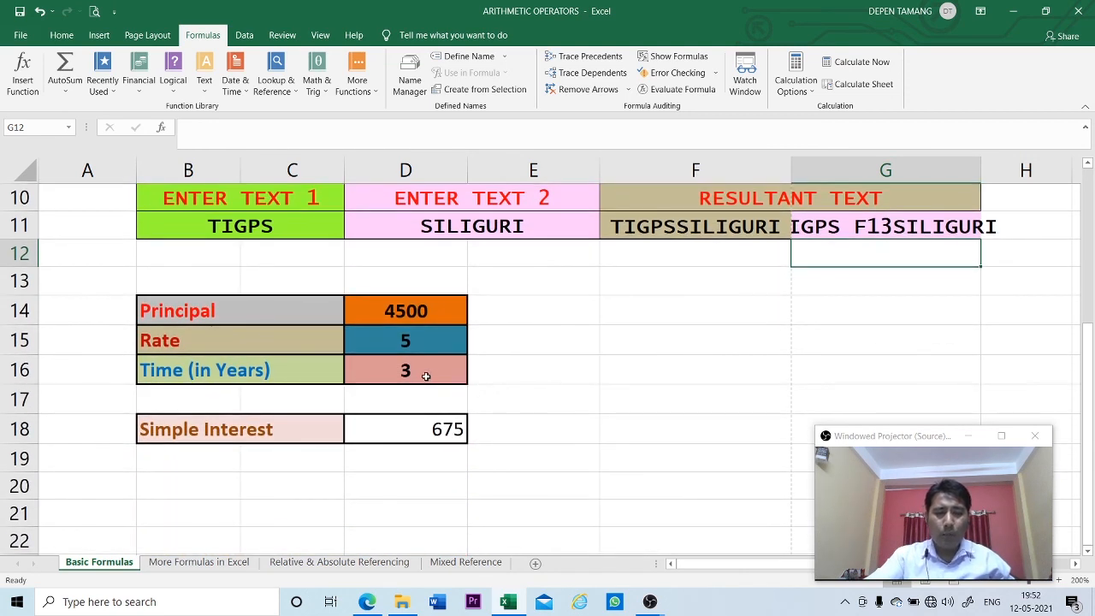
{"action": "scroll", "coordinate": [476, 373], "scroll_direction": "up", "scroll_amount": 3}
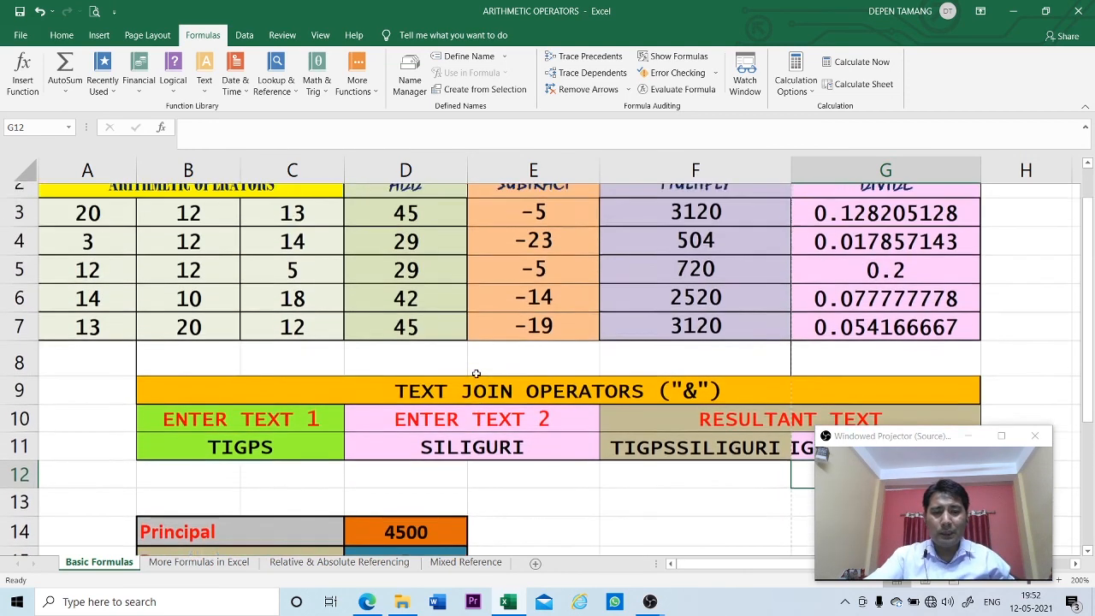